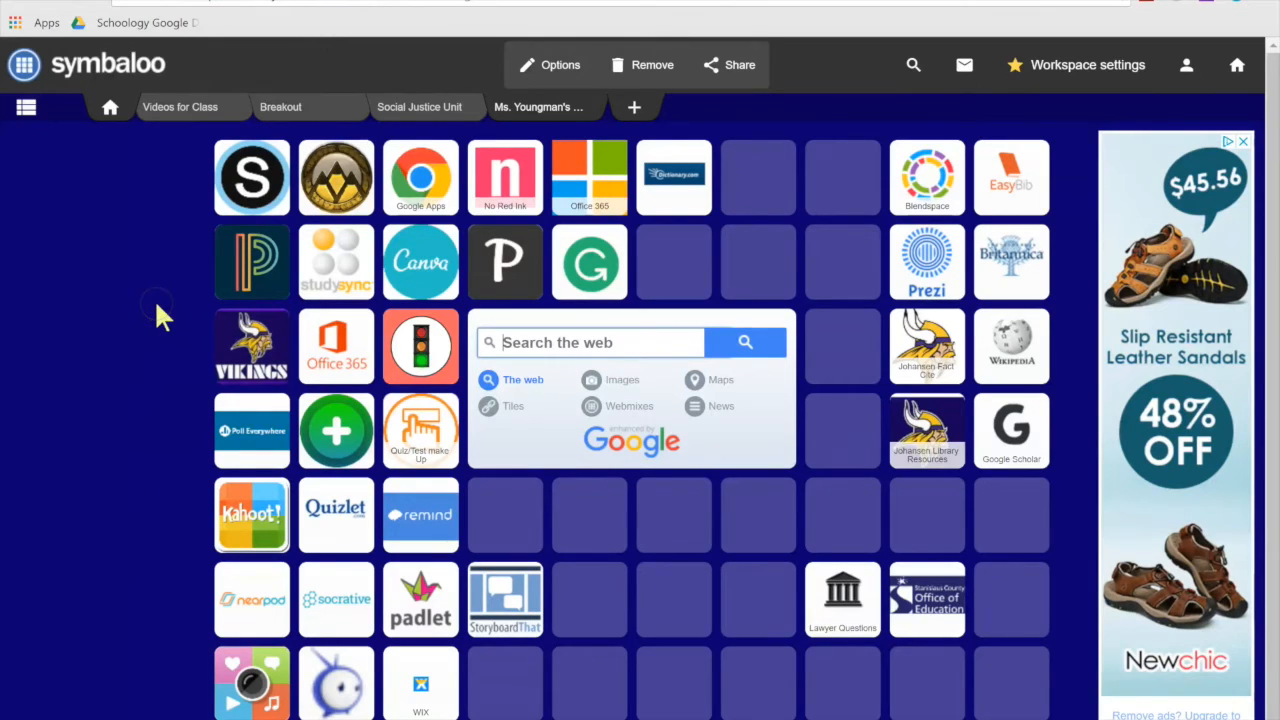
click(98, 432)
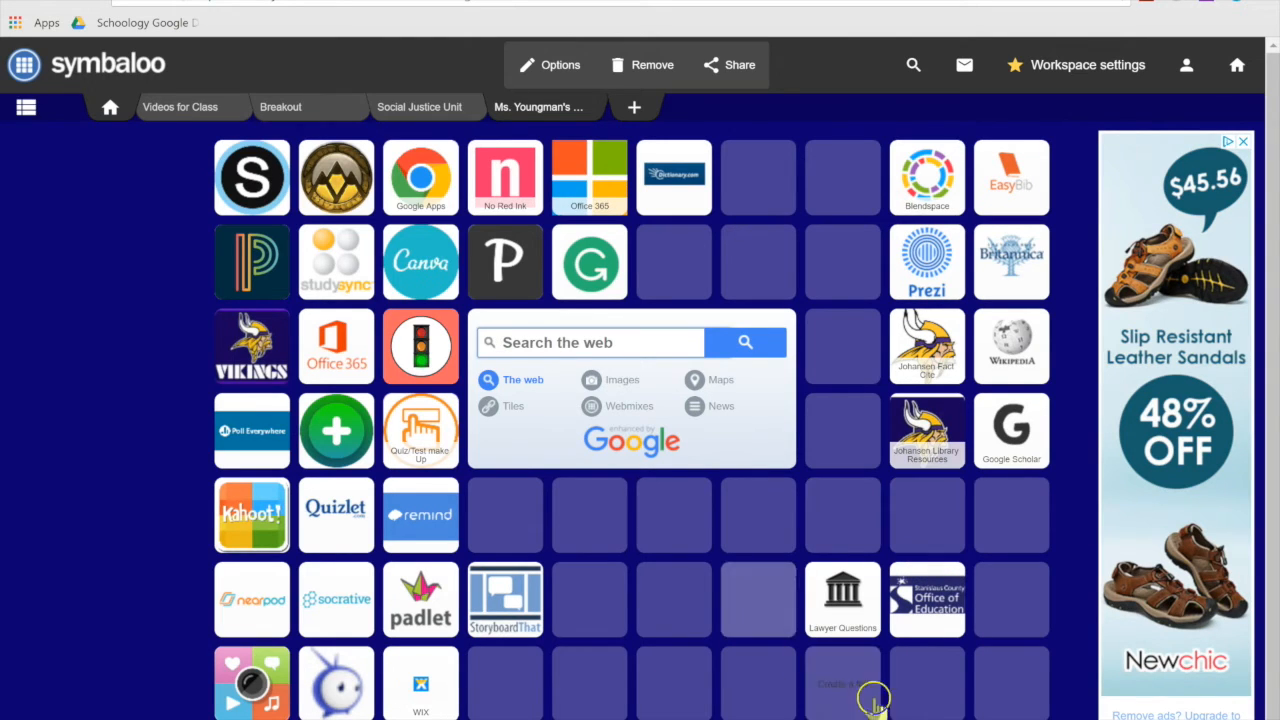
click(843, 515)
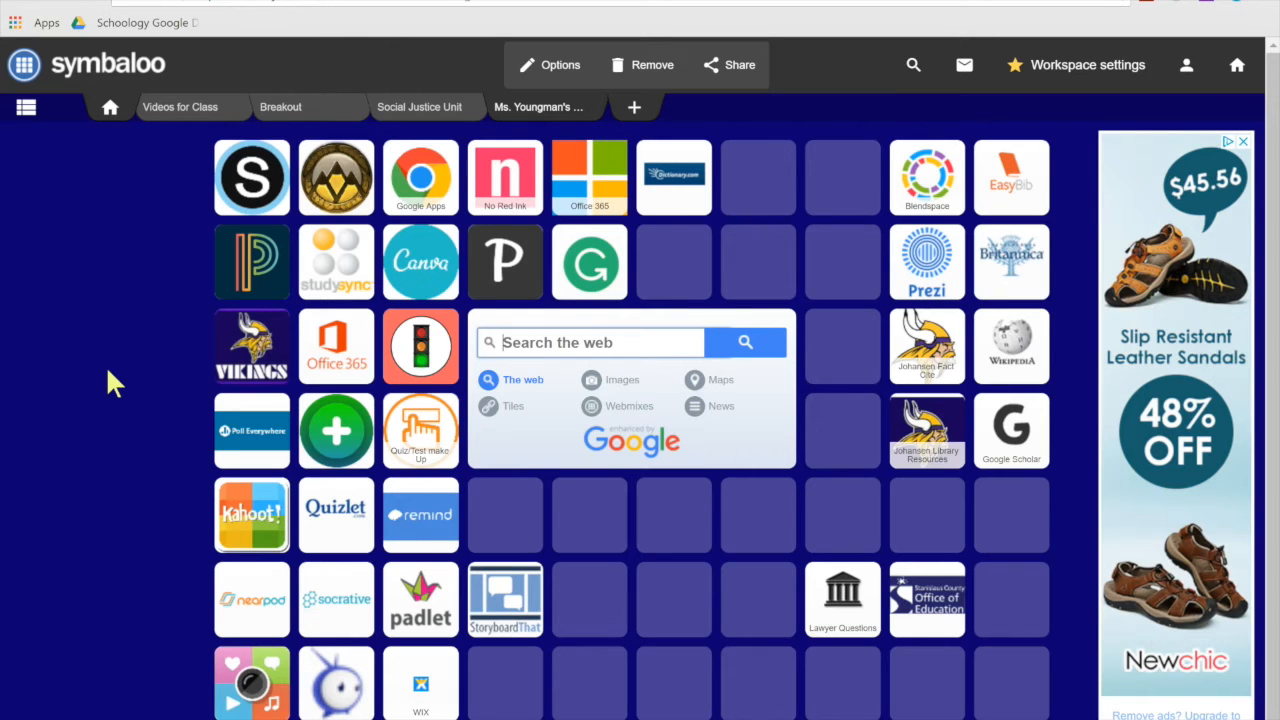
click(260, 232)
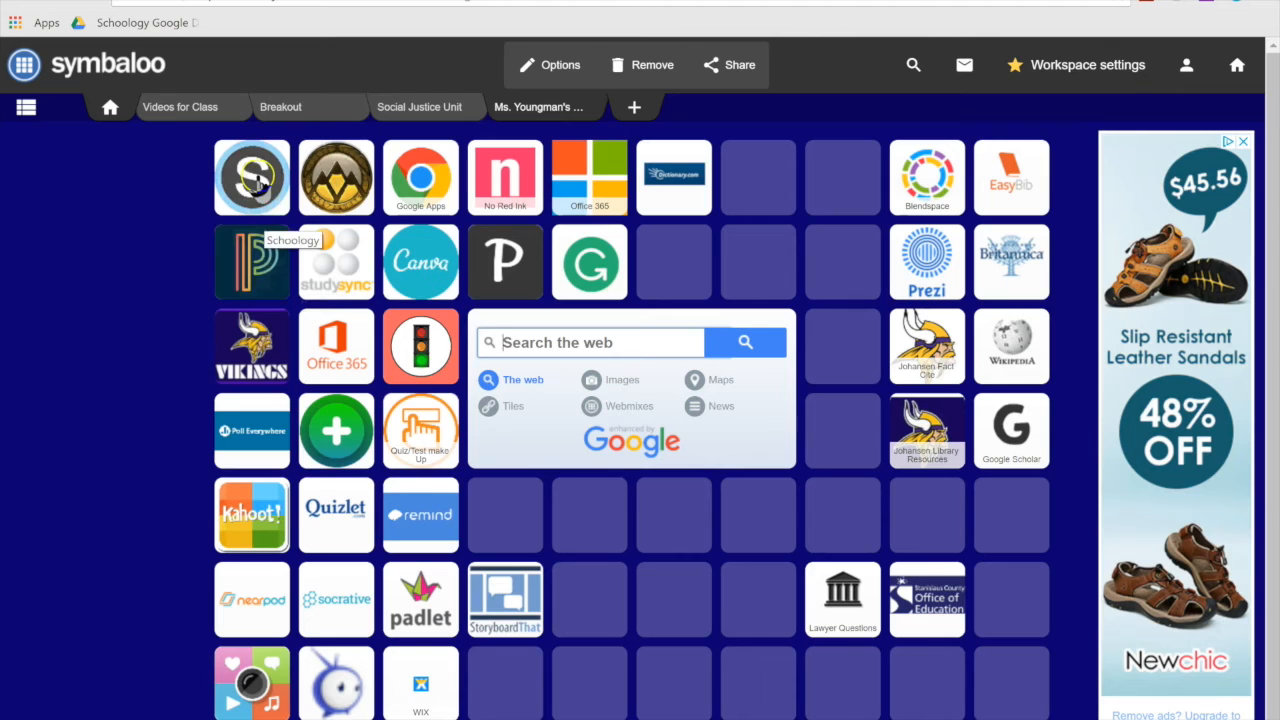
click(630, 576)
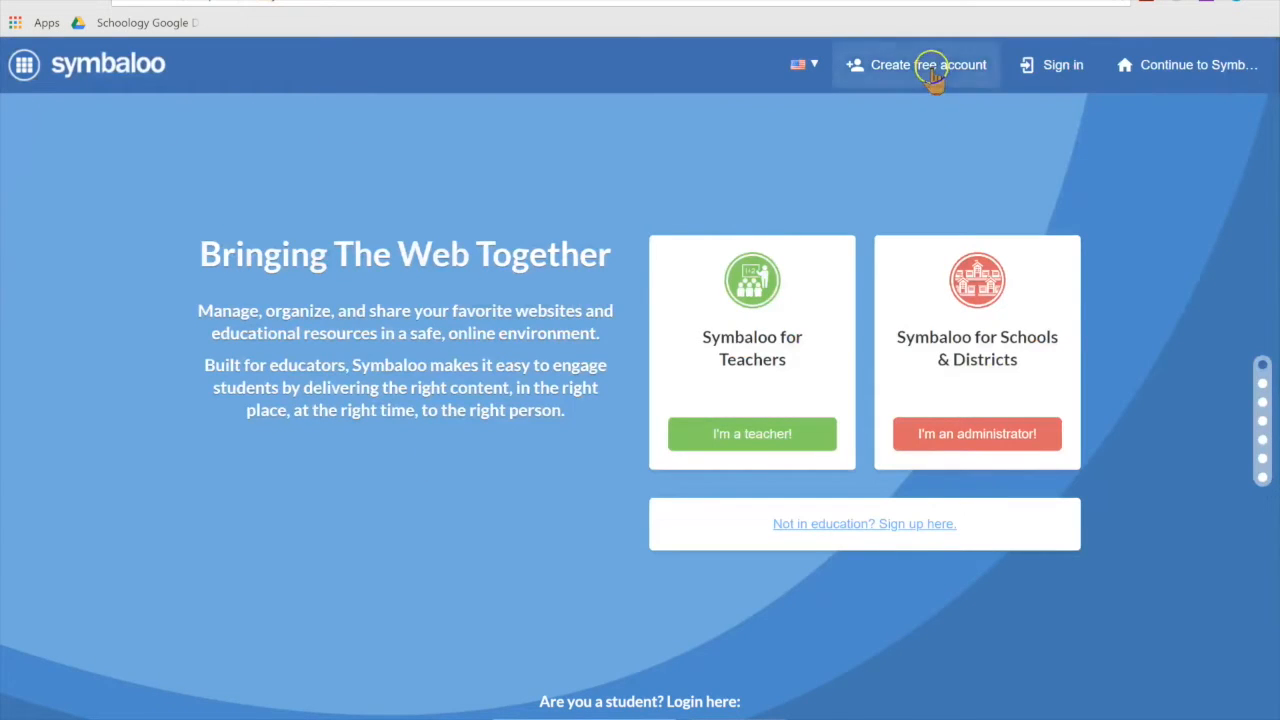
Step: Choose the teacher sign-up and begin a free Symbaloo PRO for Teachers account
click(724, 438)
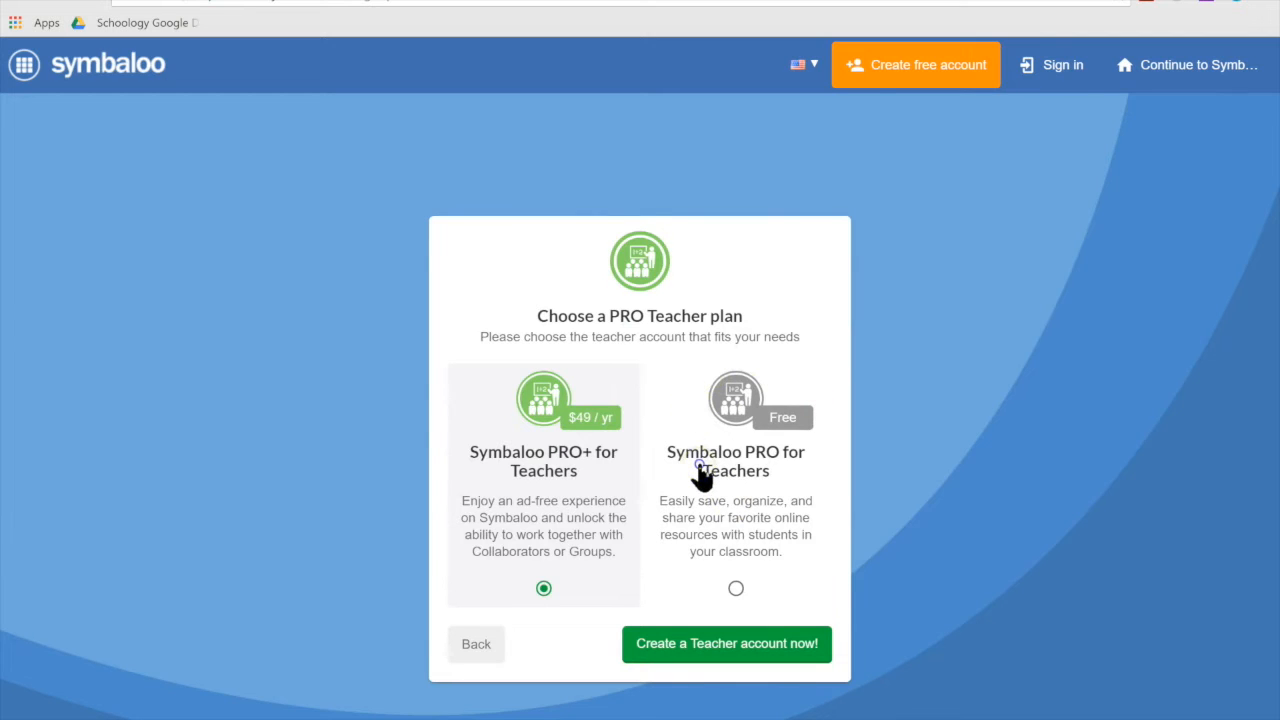
click(703, 476)
click(537, 481)
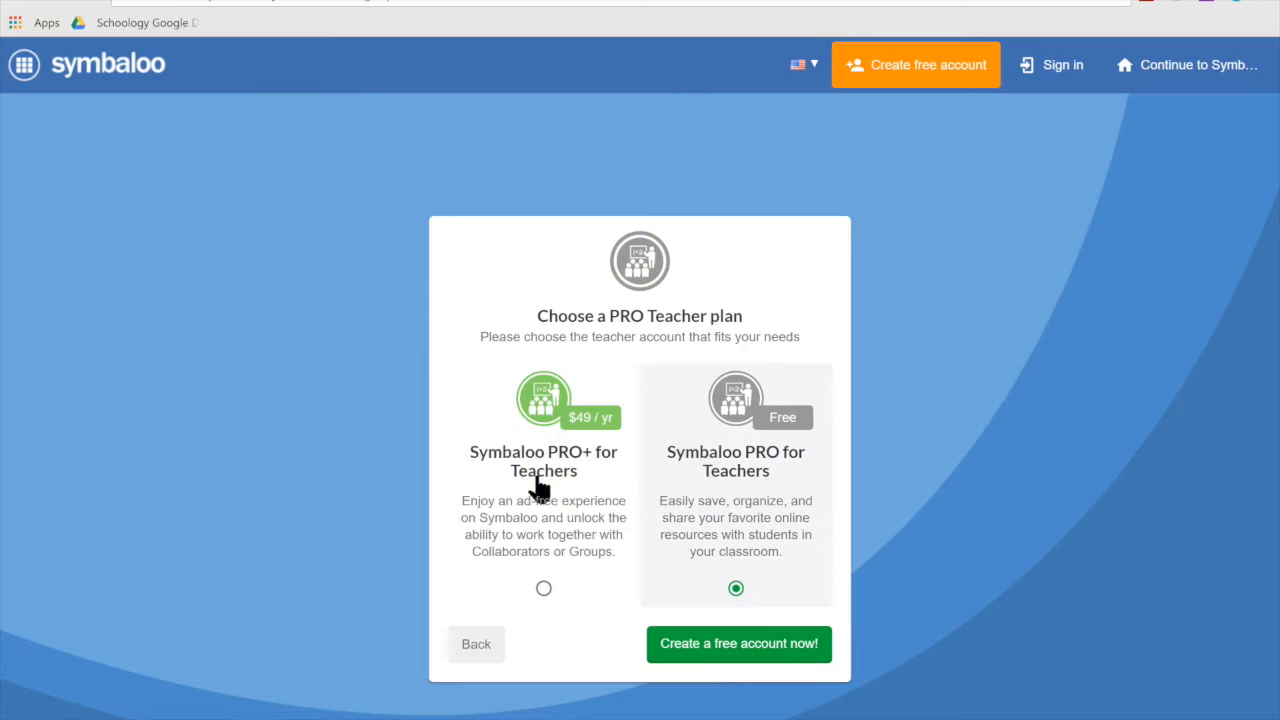
click(673, 580)
click(708, 655)
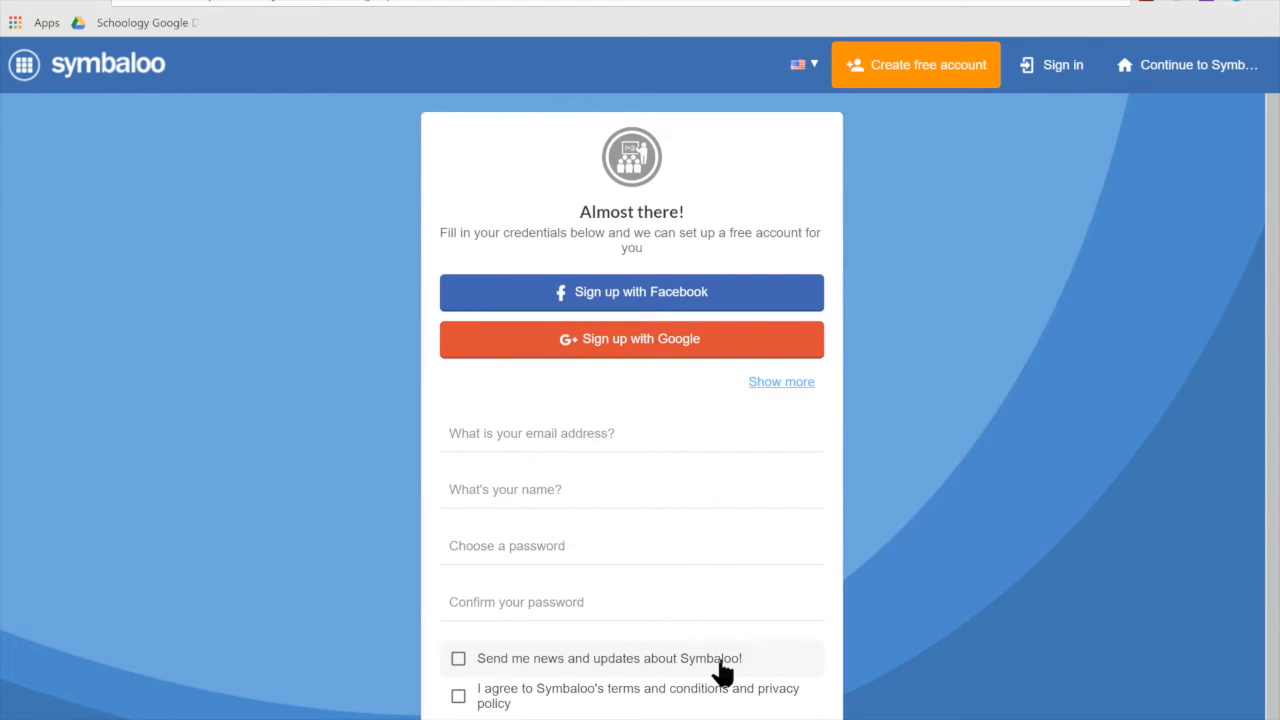
Step: Sign up with Google using the teacher's school account
click(709, 407)
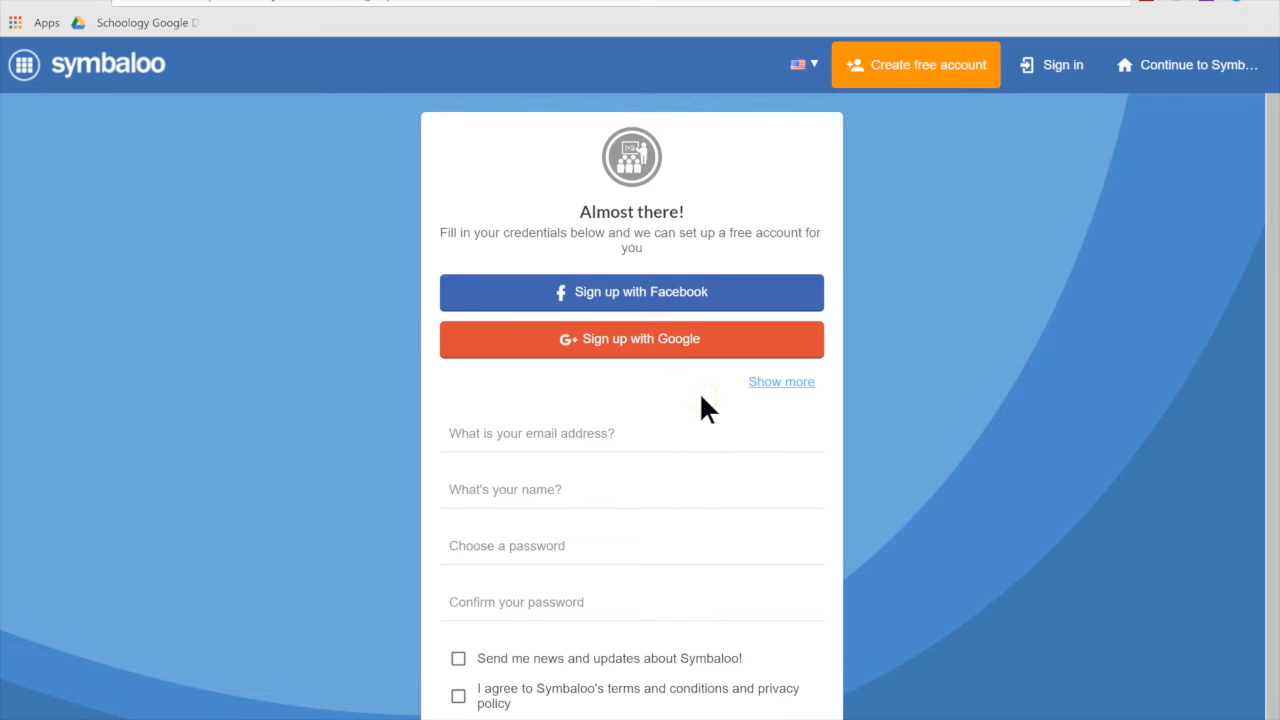
click(634, 350)
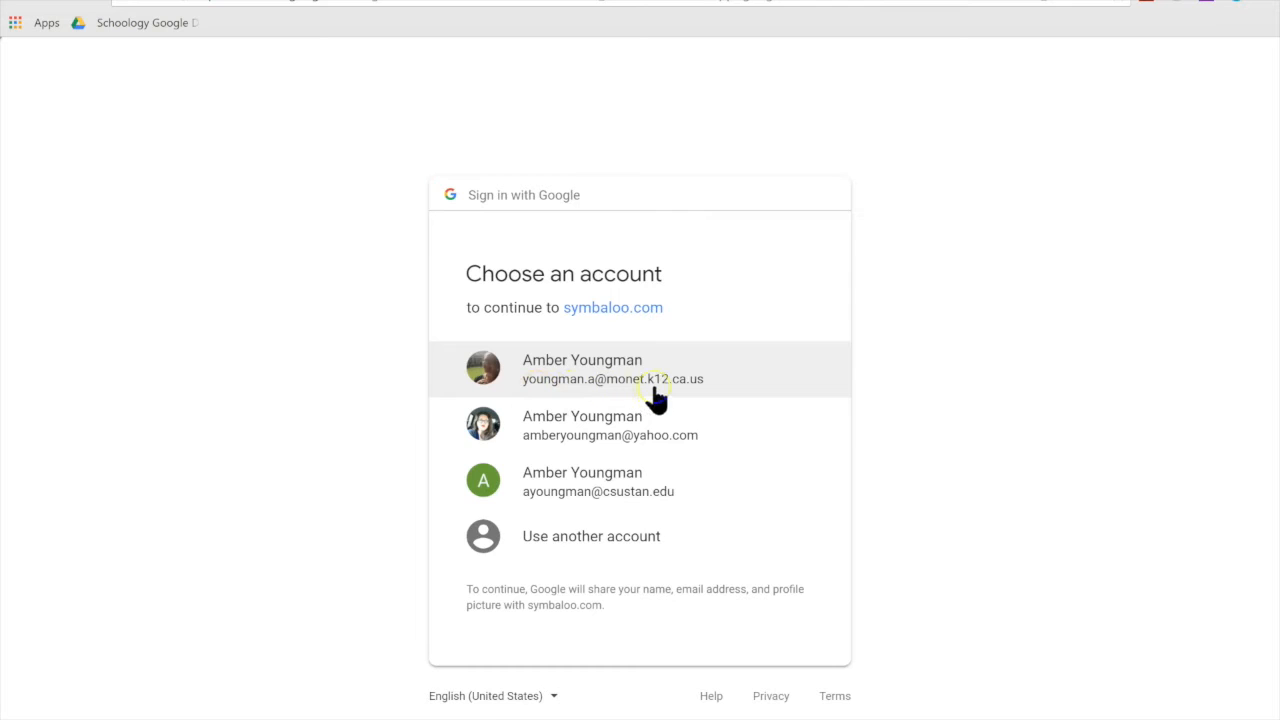
click(656, 400)
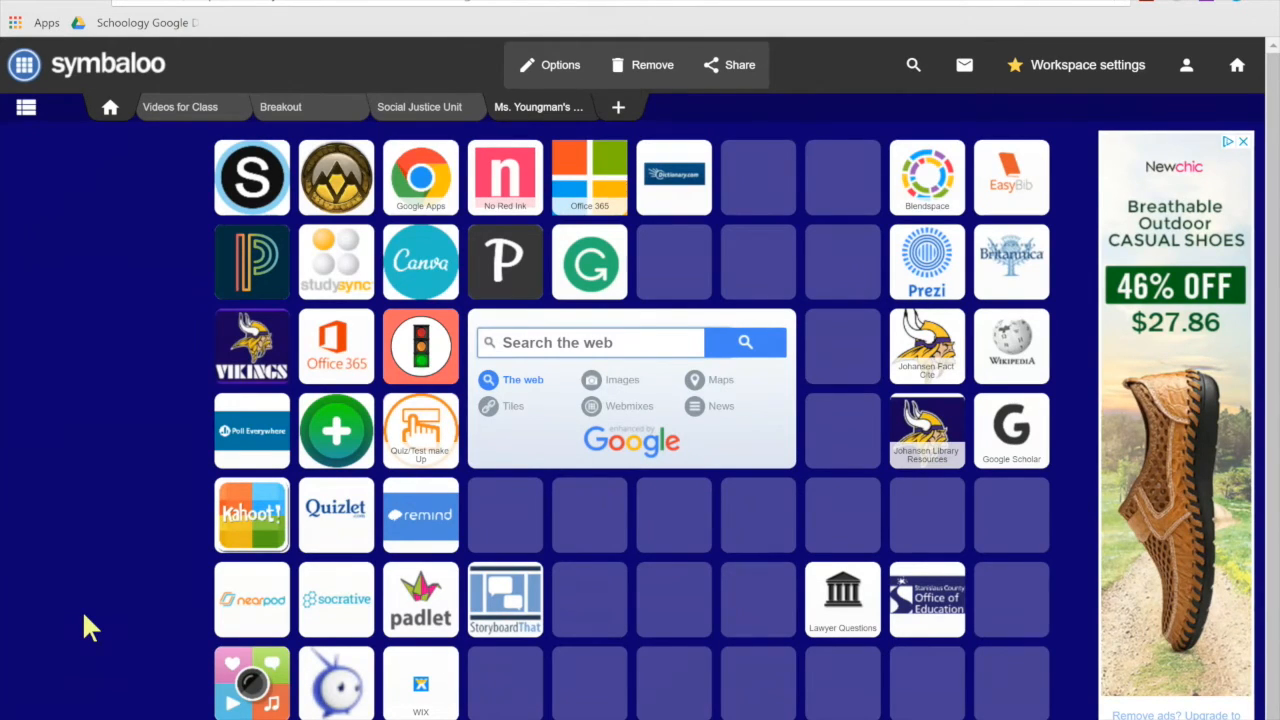
Step: View the Videos for Class webmix and return to the teacher's main webmix
click(620, 107)
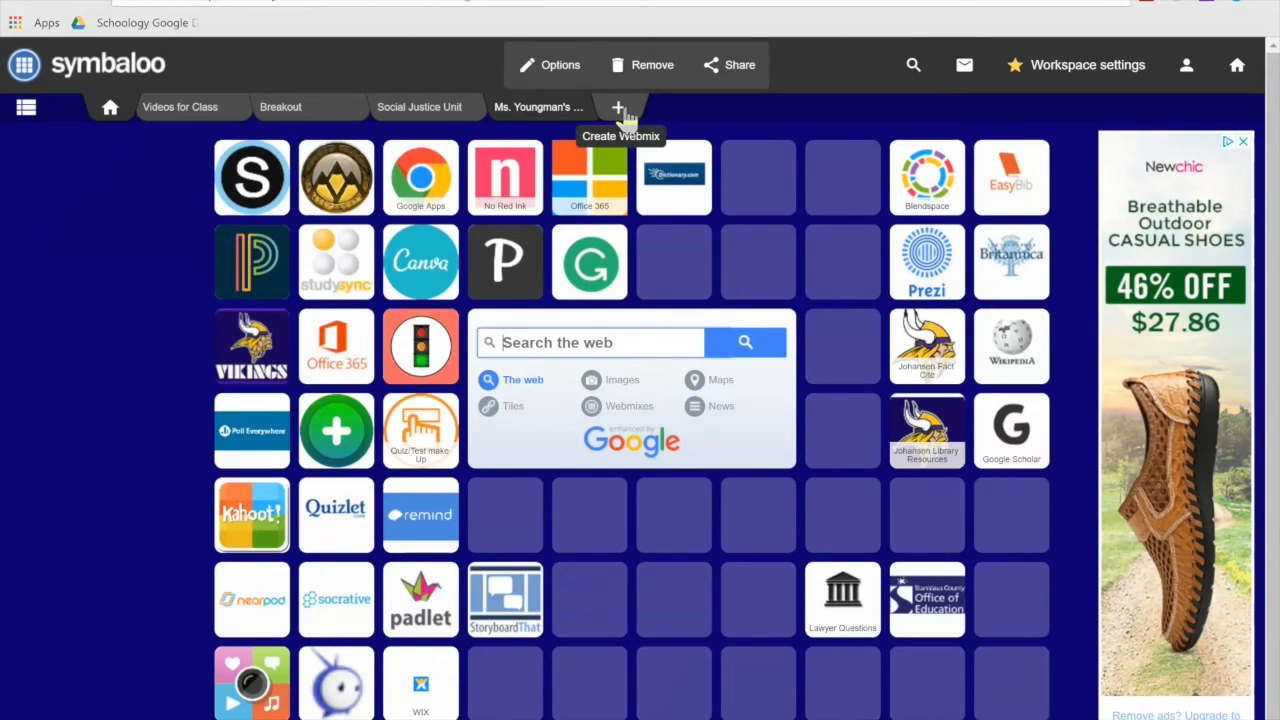
click(305, 114)
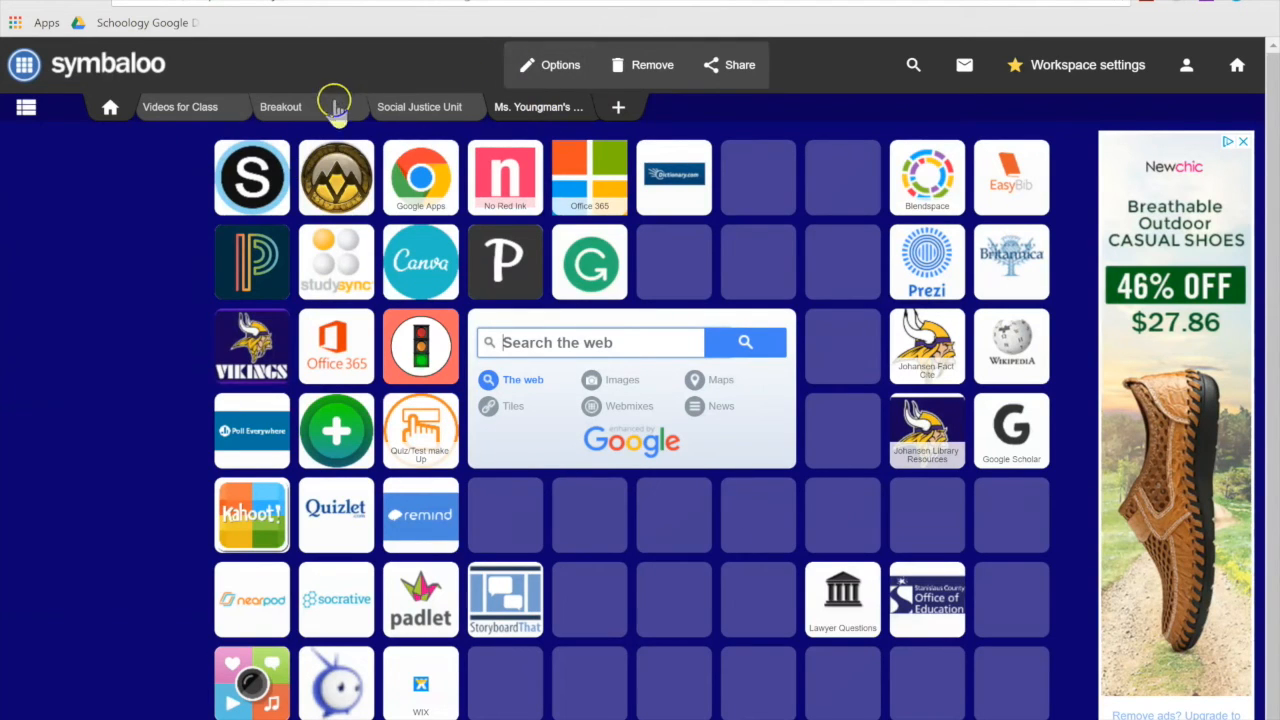
click(178, 119)
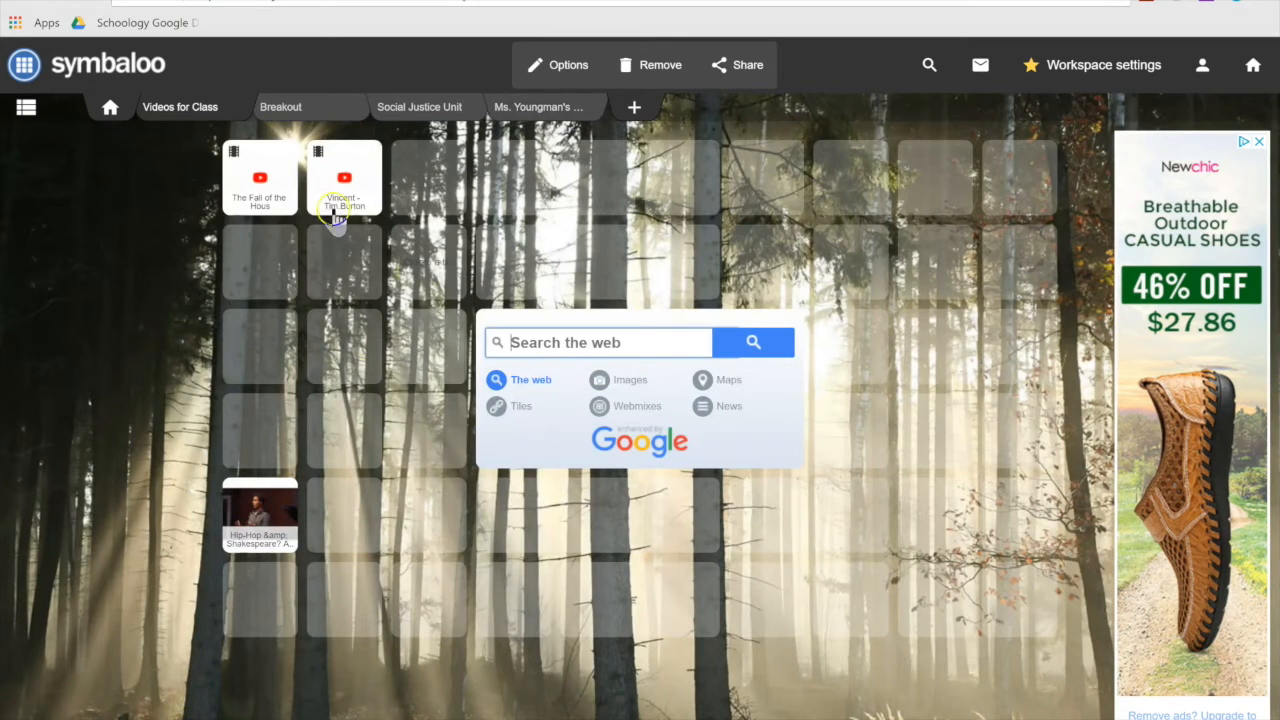
click(549, 108)
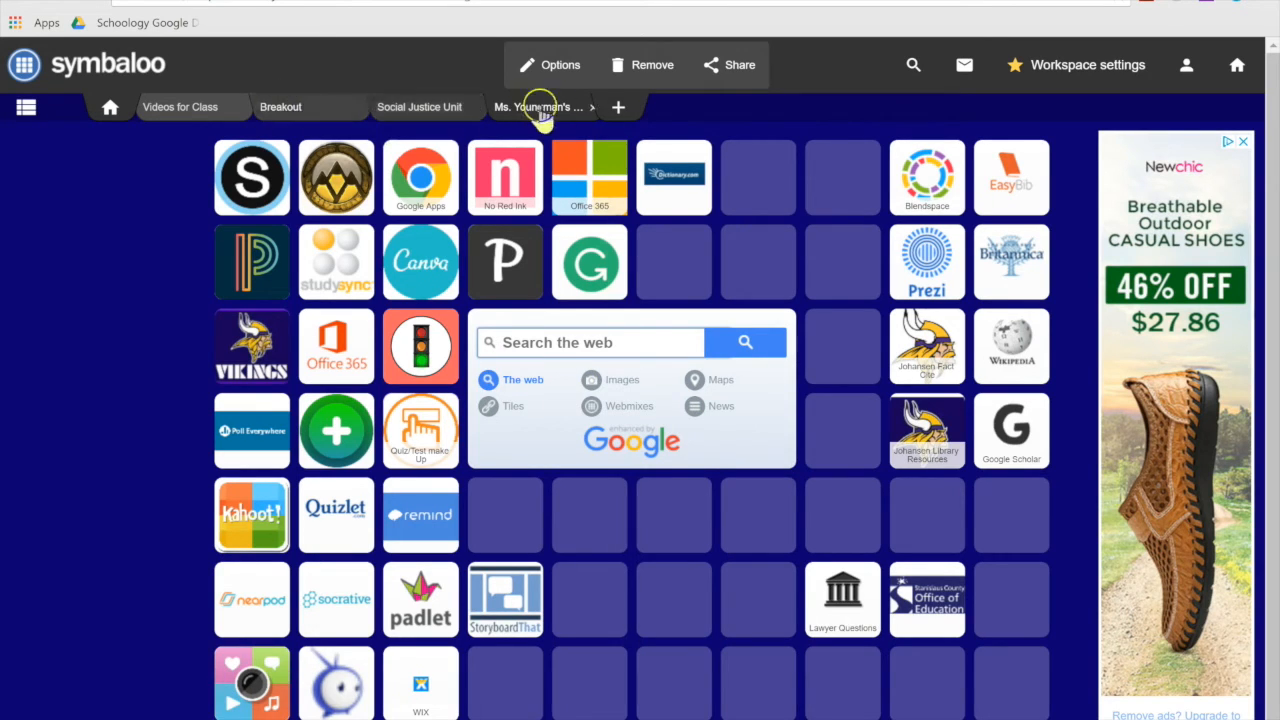
Step: Add an empty webmix named Test
click(618, 108)
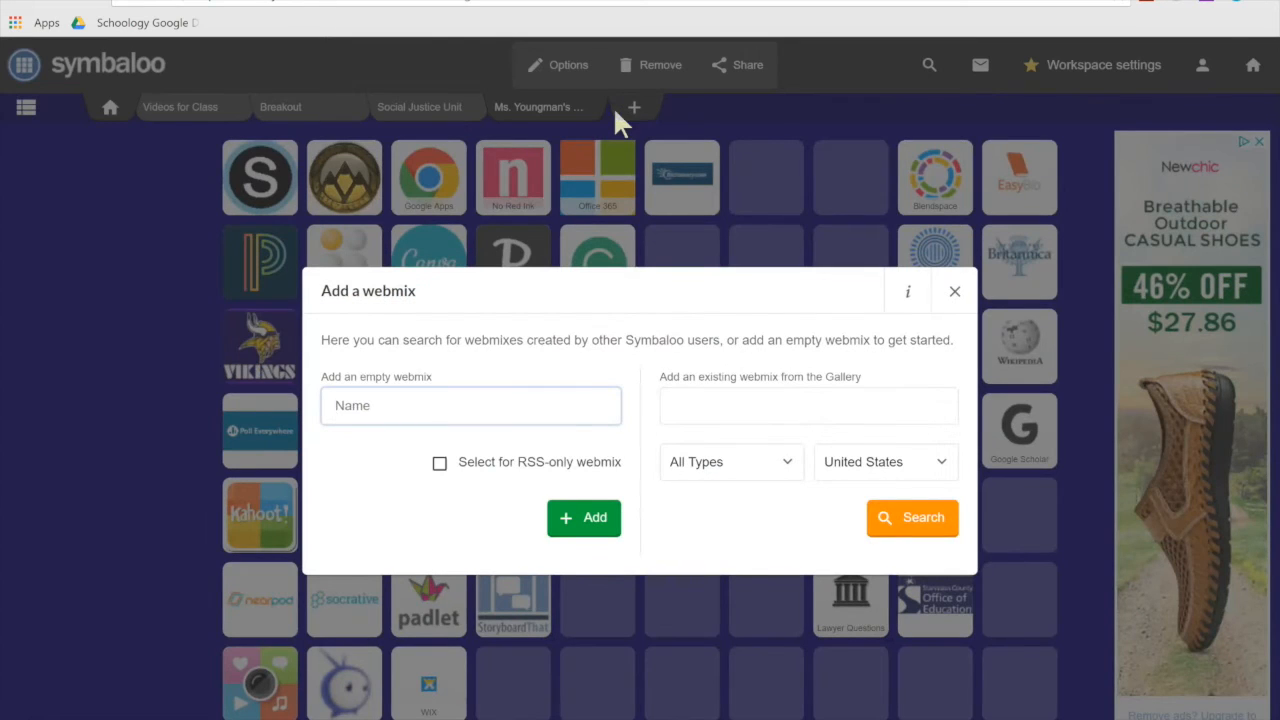
click(723, 403)
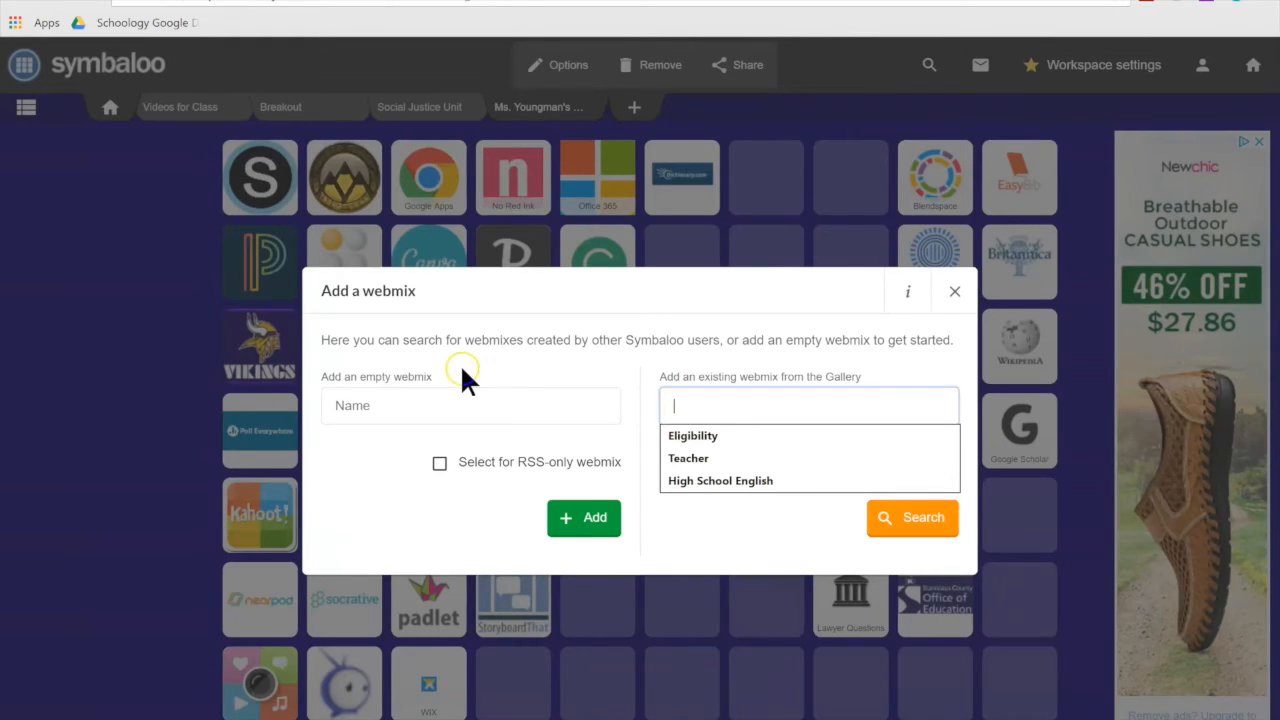
click(449, 400)
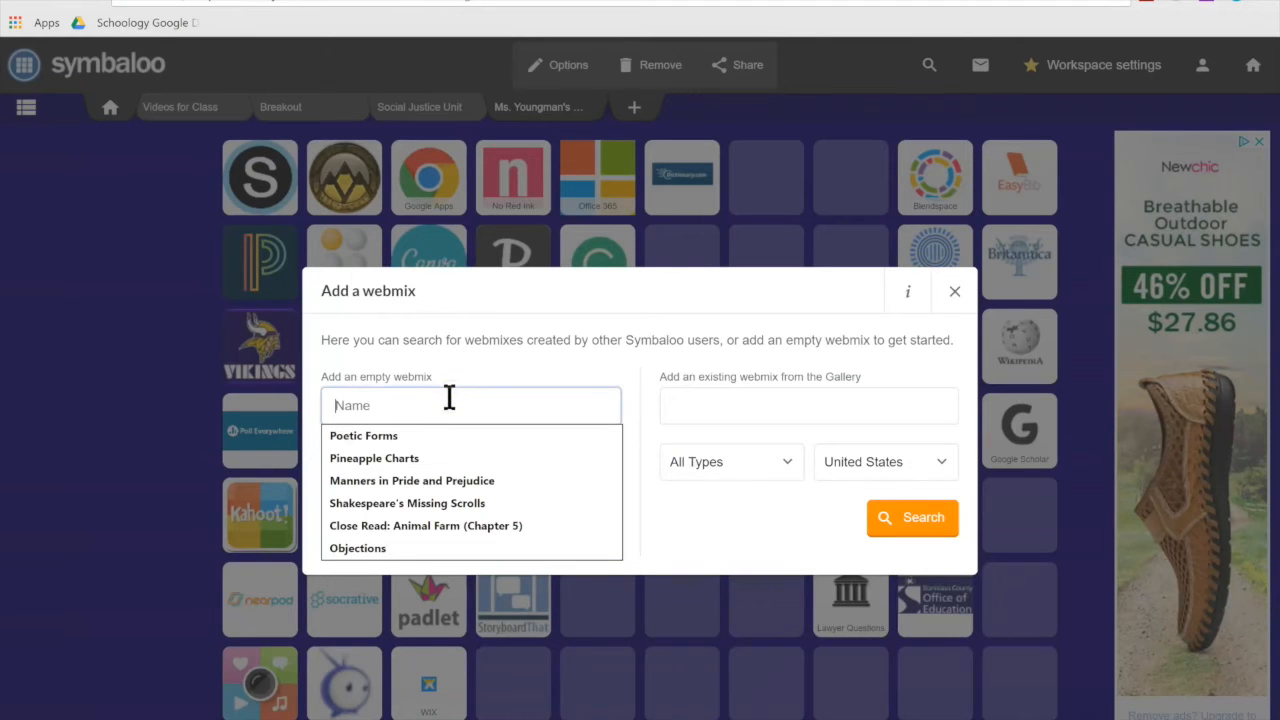
text(Test)
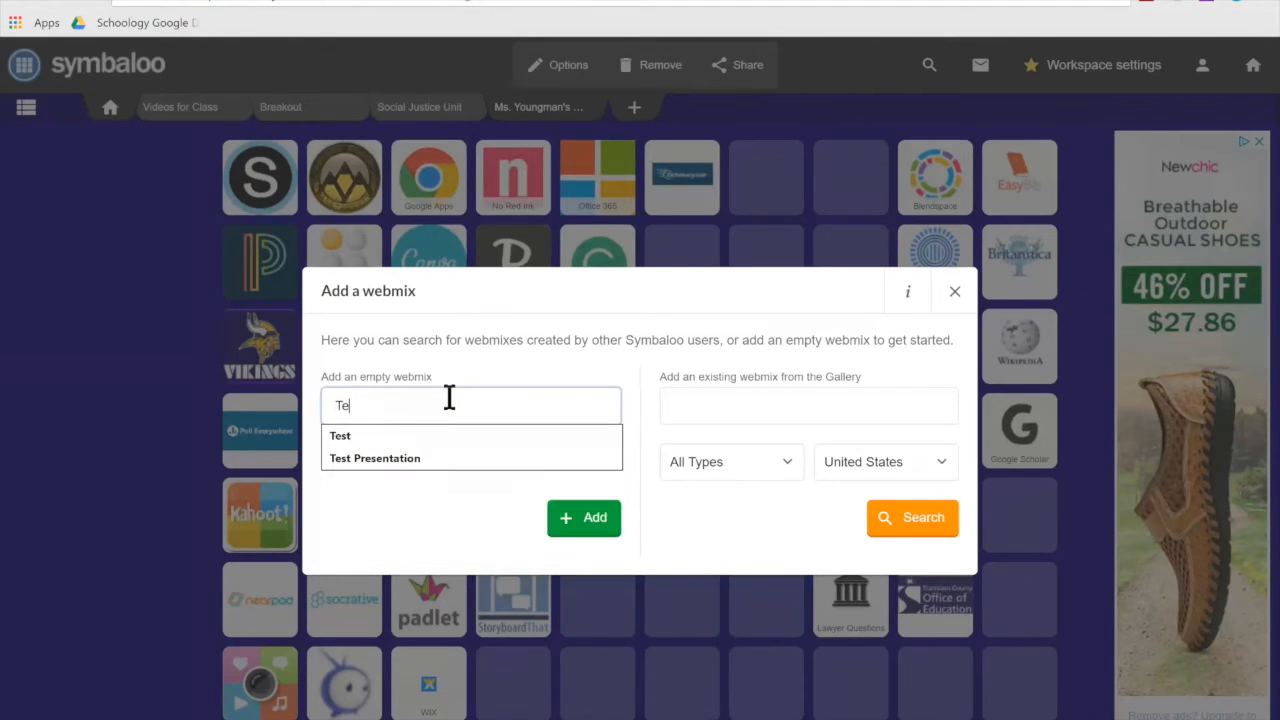
click(450, 435)
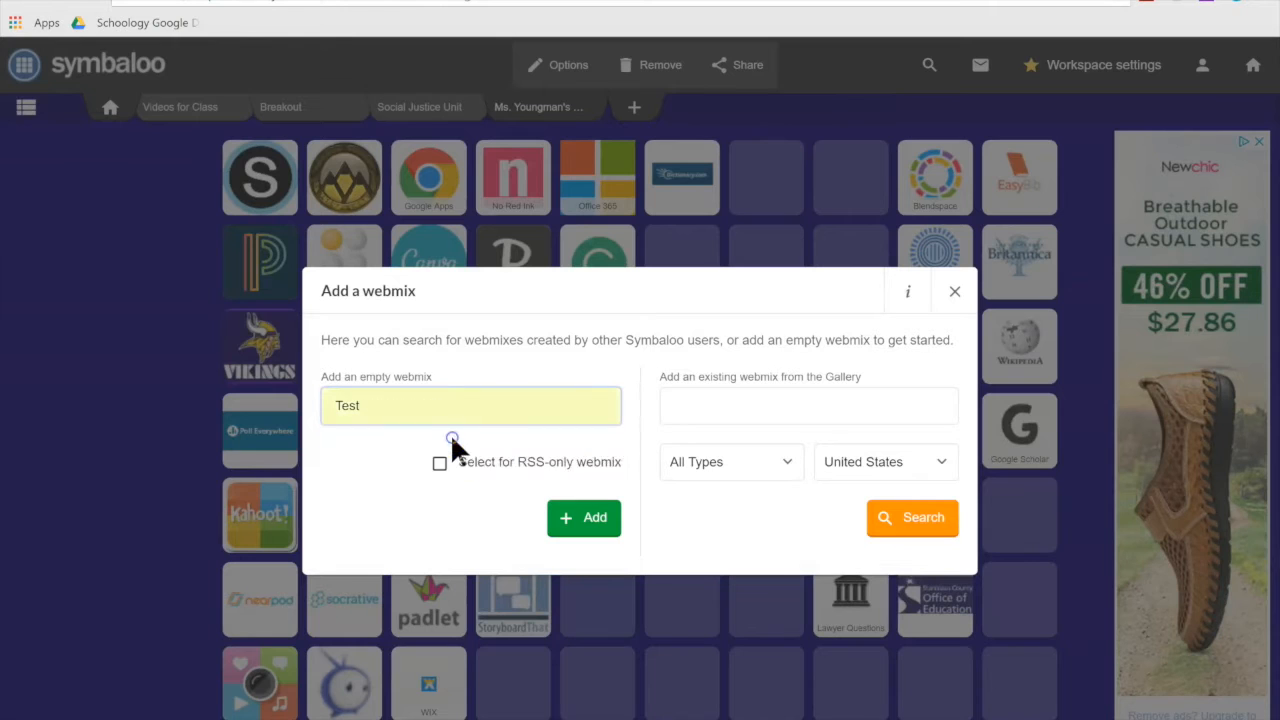
click(592, 522)
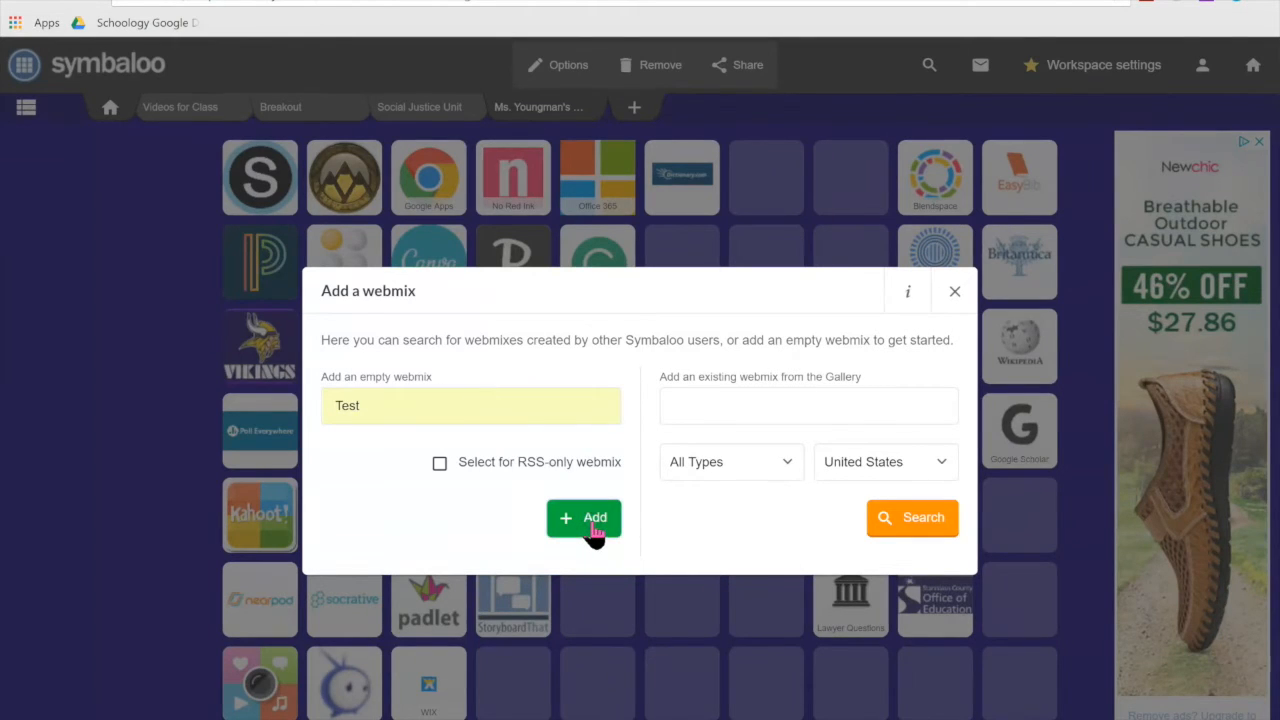
click(592, 522)
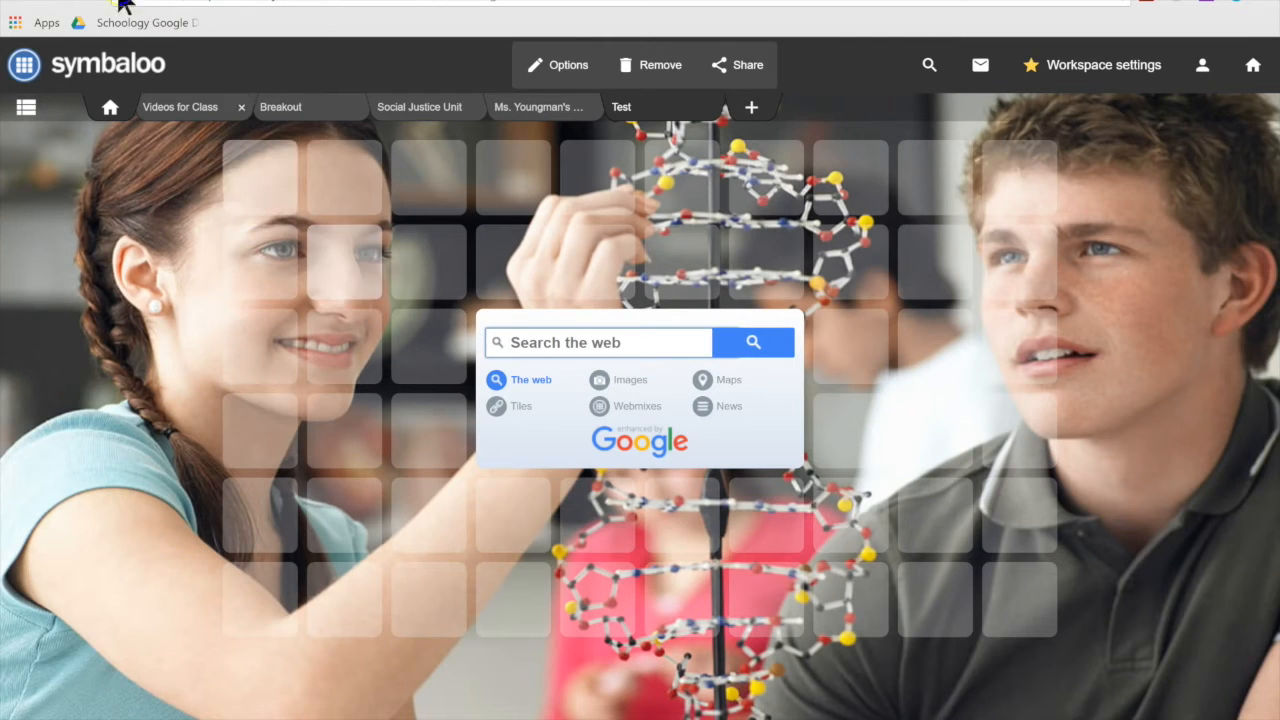
Step: Open mcs.schoology.com and nearpod.com in separate new browser tabs
right_click(216, 0)
key(ctrl+t)
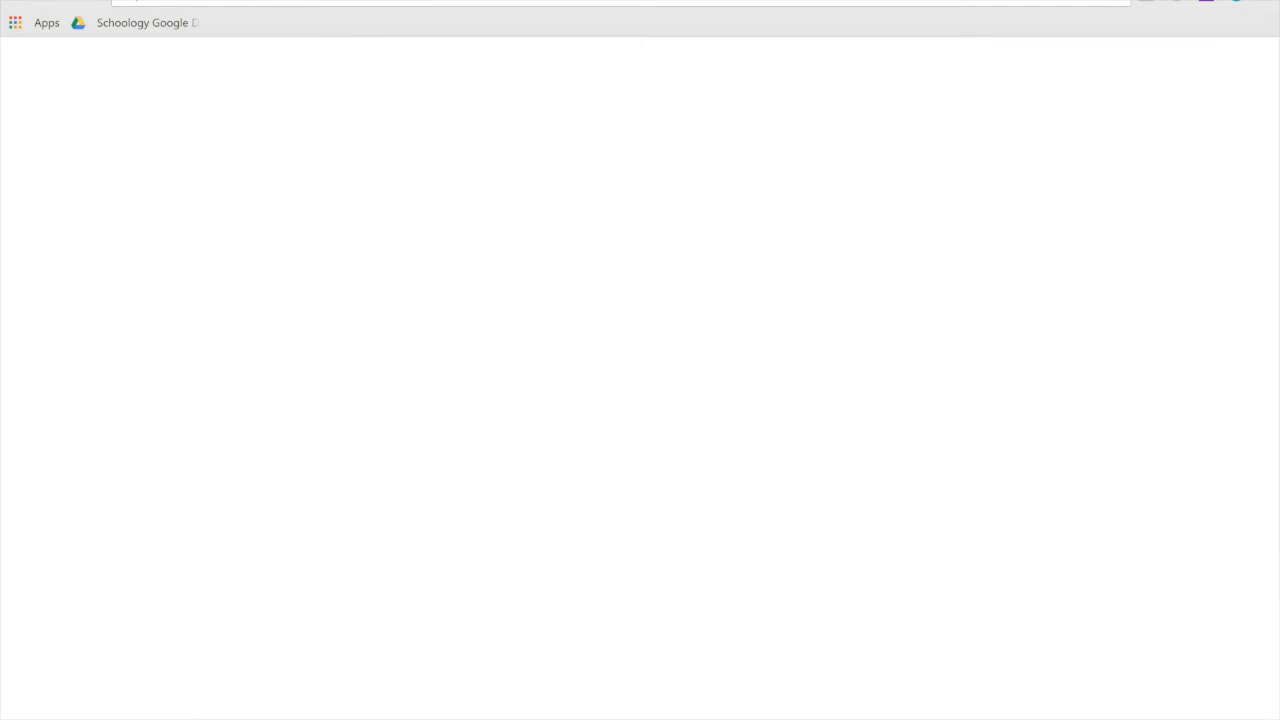
text(mcs.schoology.cocs)
key(BackSpace)
key(BackSpace)
key(BackSpace)
key(BackSpace)
key(BackSpace)
text(.com)
key(Return)
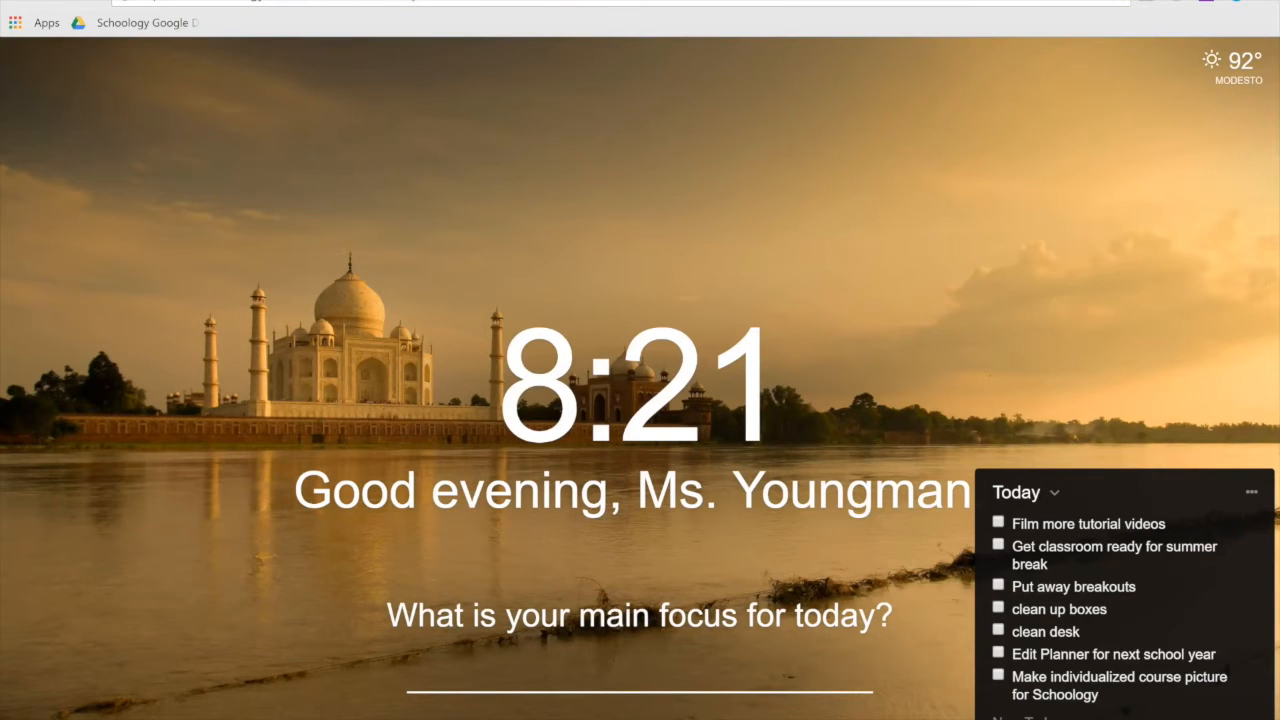
text(nearpod.com)
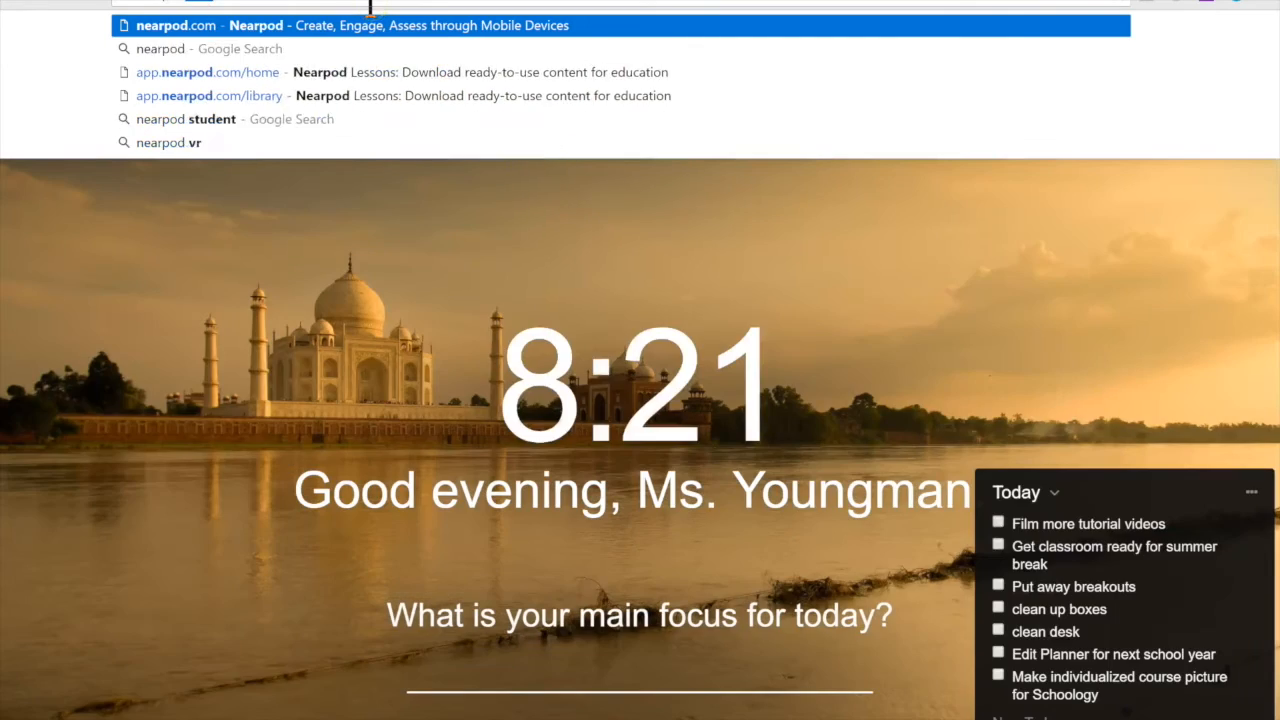
key(Return)
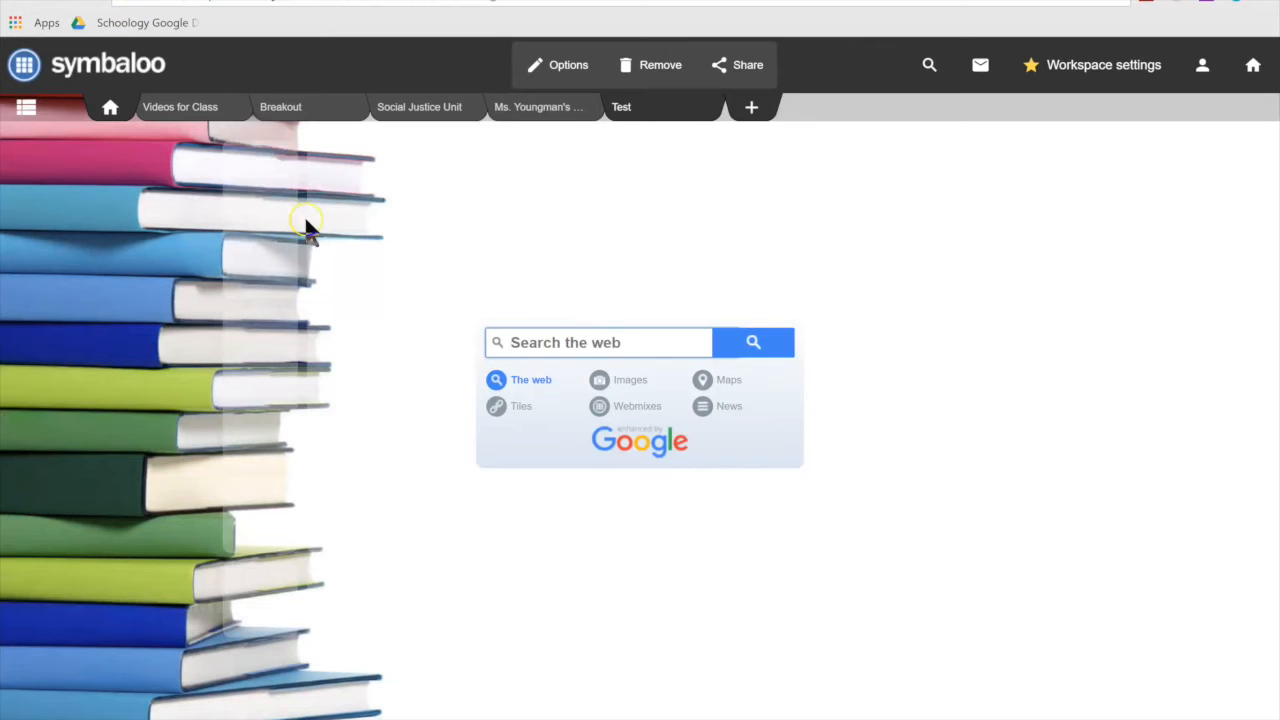
Step: Start creating a tile in the first empty slot of the Test webmix
click(249, 184)
click(252, 190)
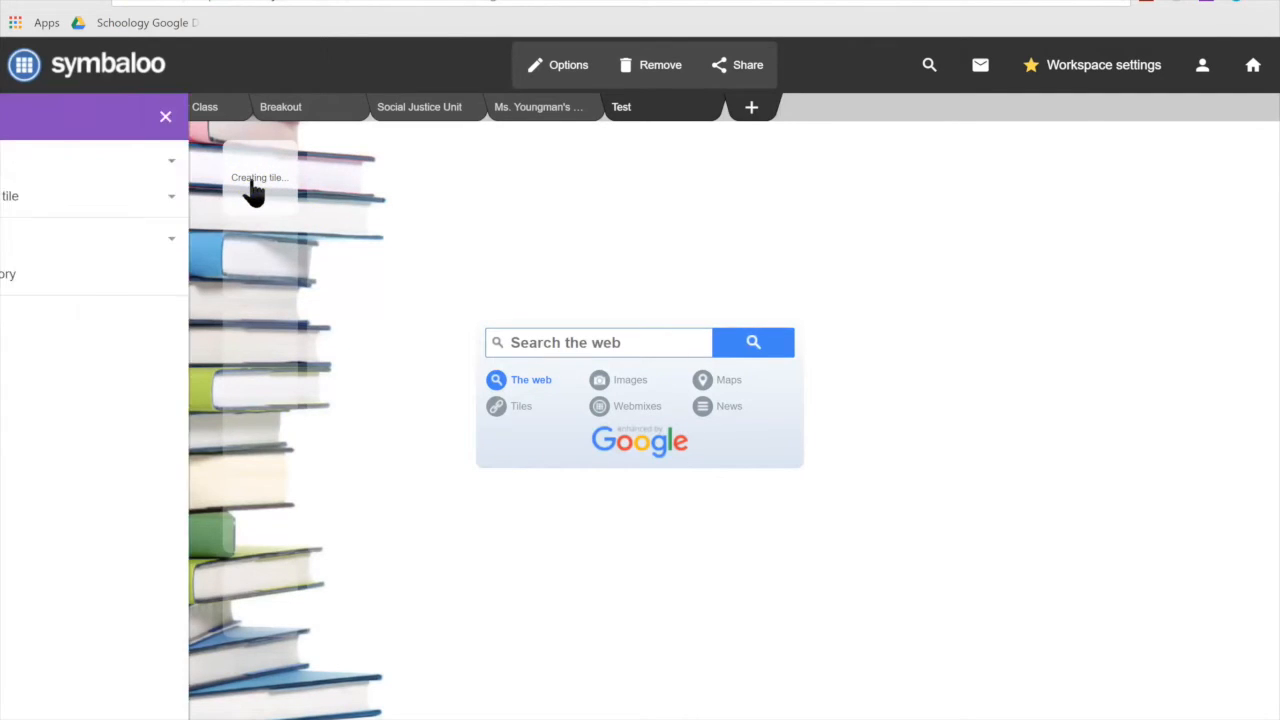
click(164, 160)
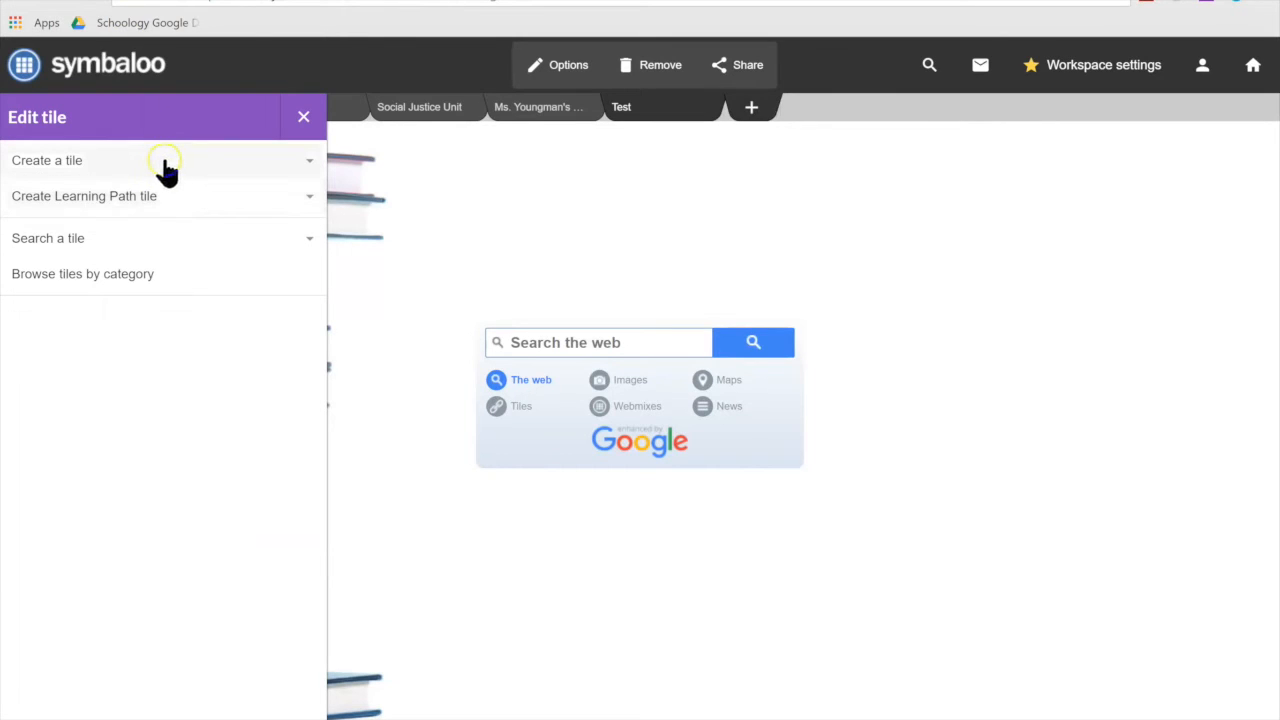
click(83, 165)
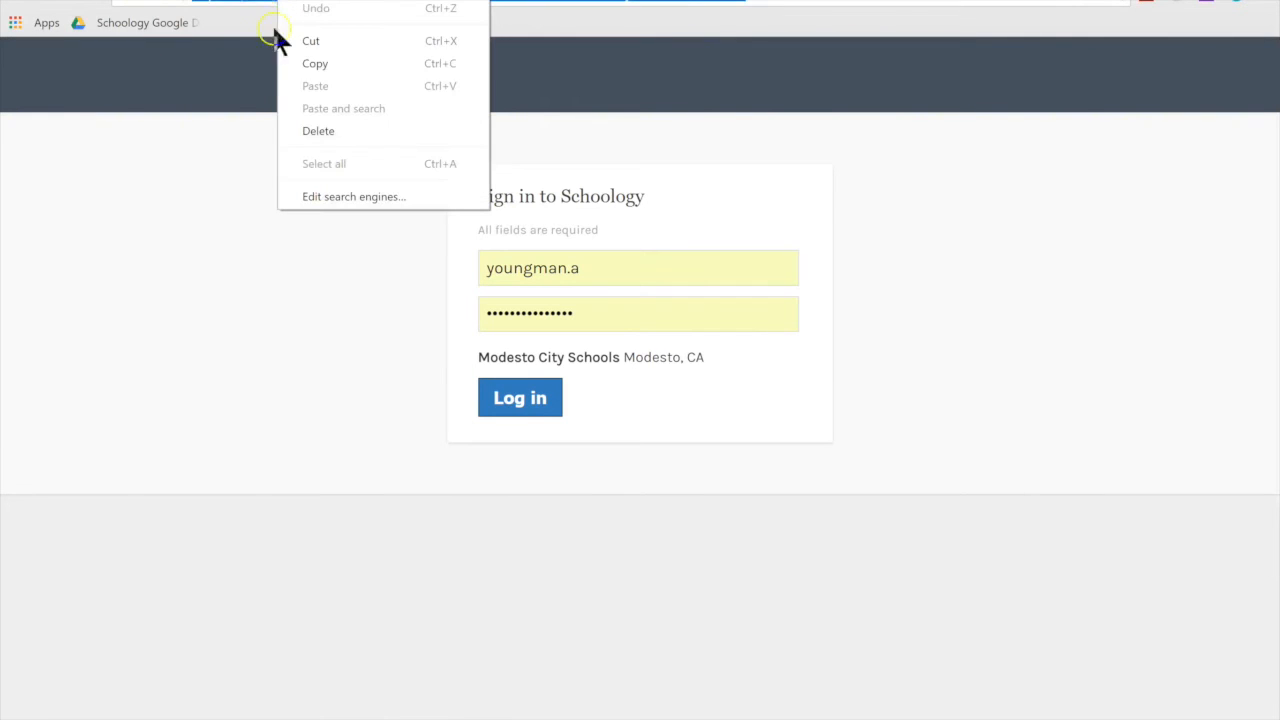
Step: Set the new tile's website address to mcs.schoology.com
click(290, 63)
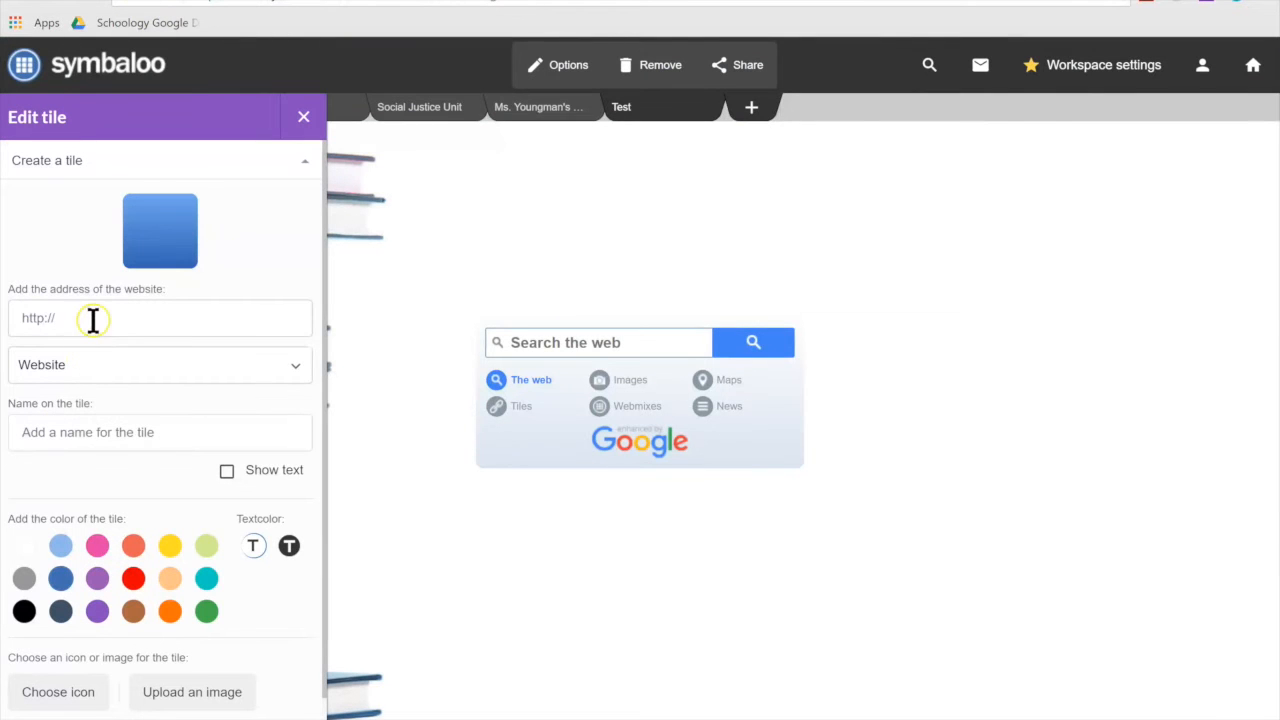
click(92, 319)
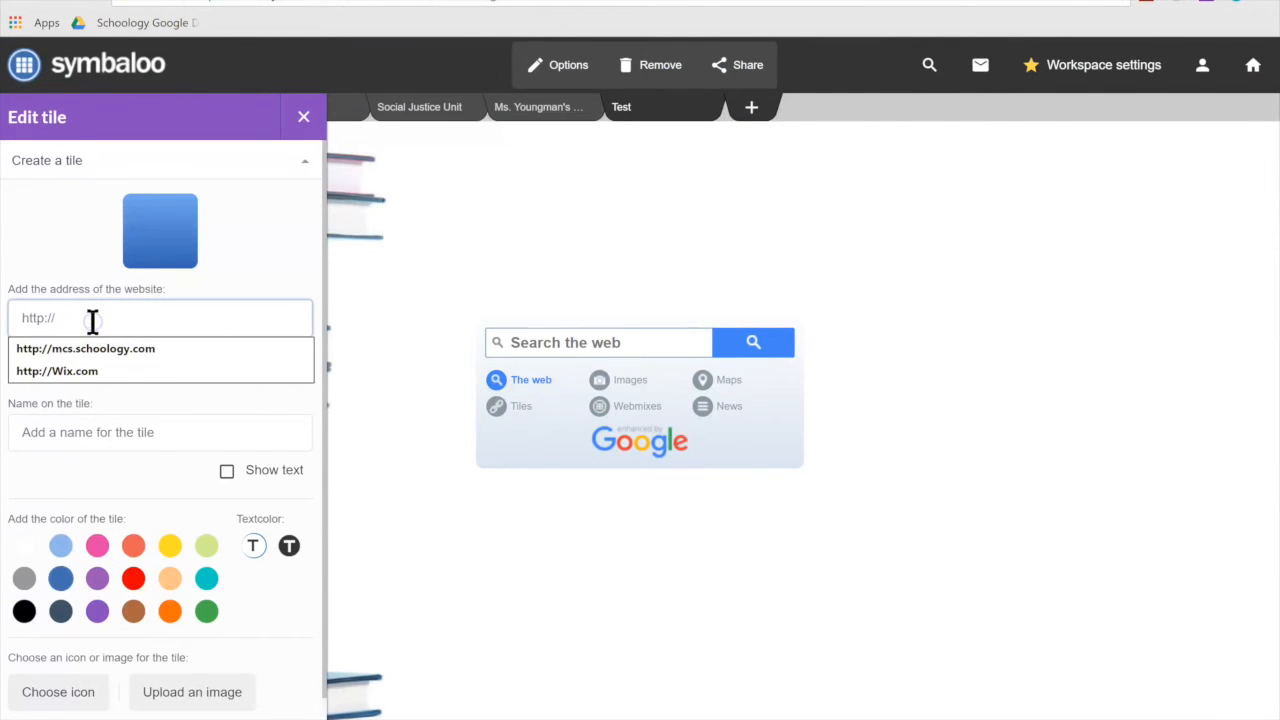
text(mcs.schoology.com)
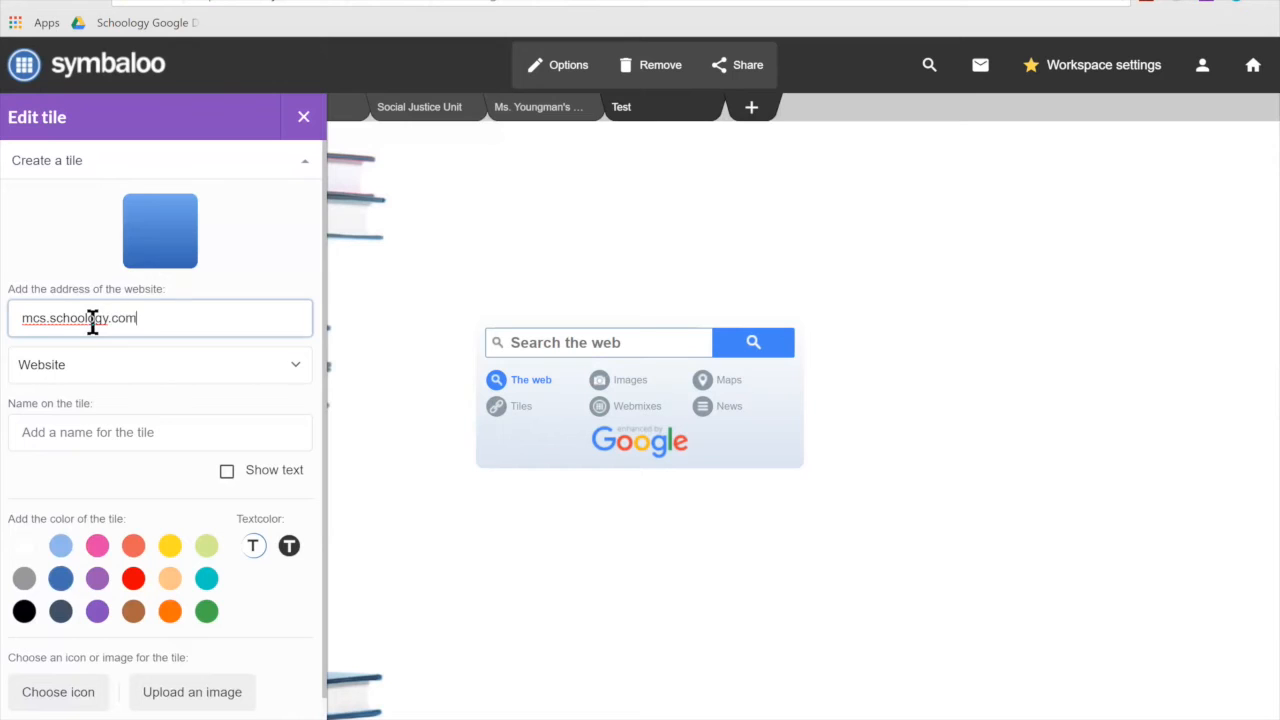
key(Tab)
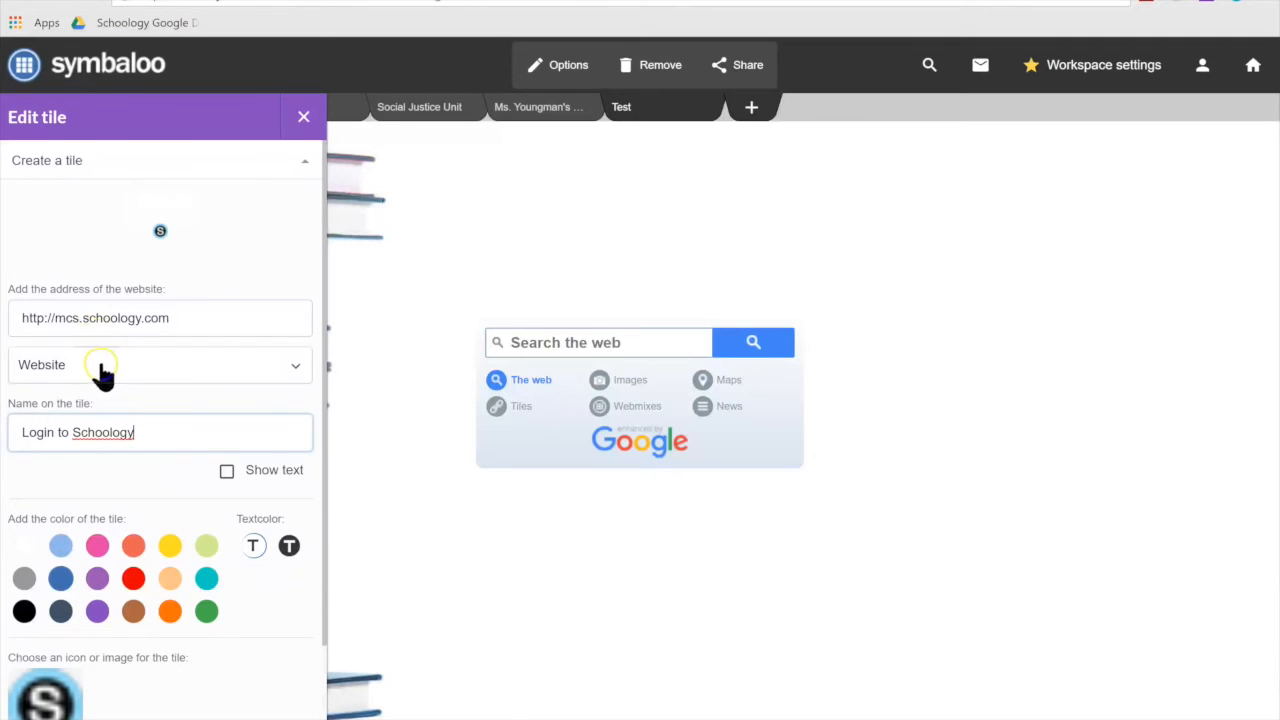
Step: Review the available tile types and choose Website for the Schoology tile
click(53, 364)
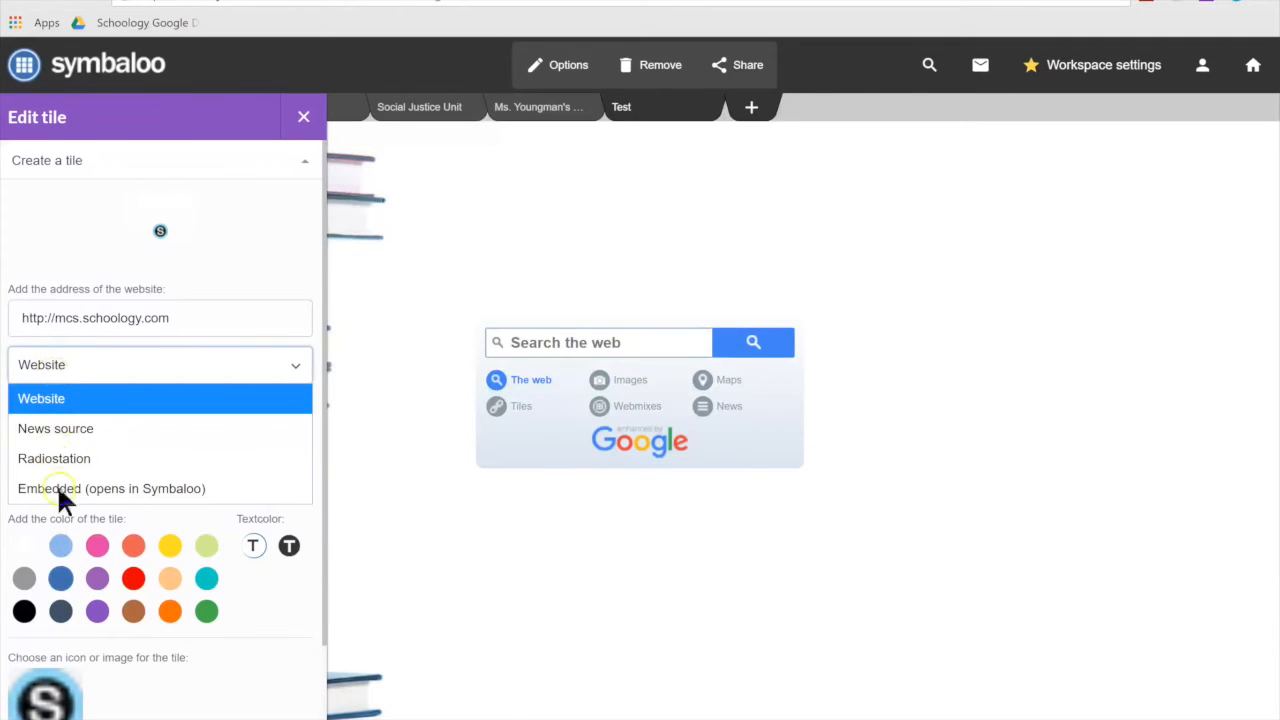
click(81, 400)
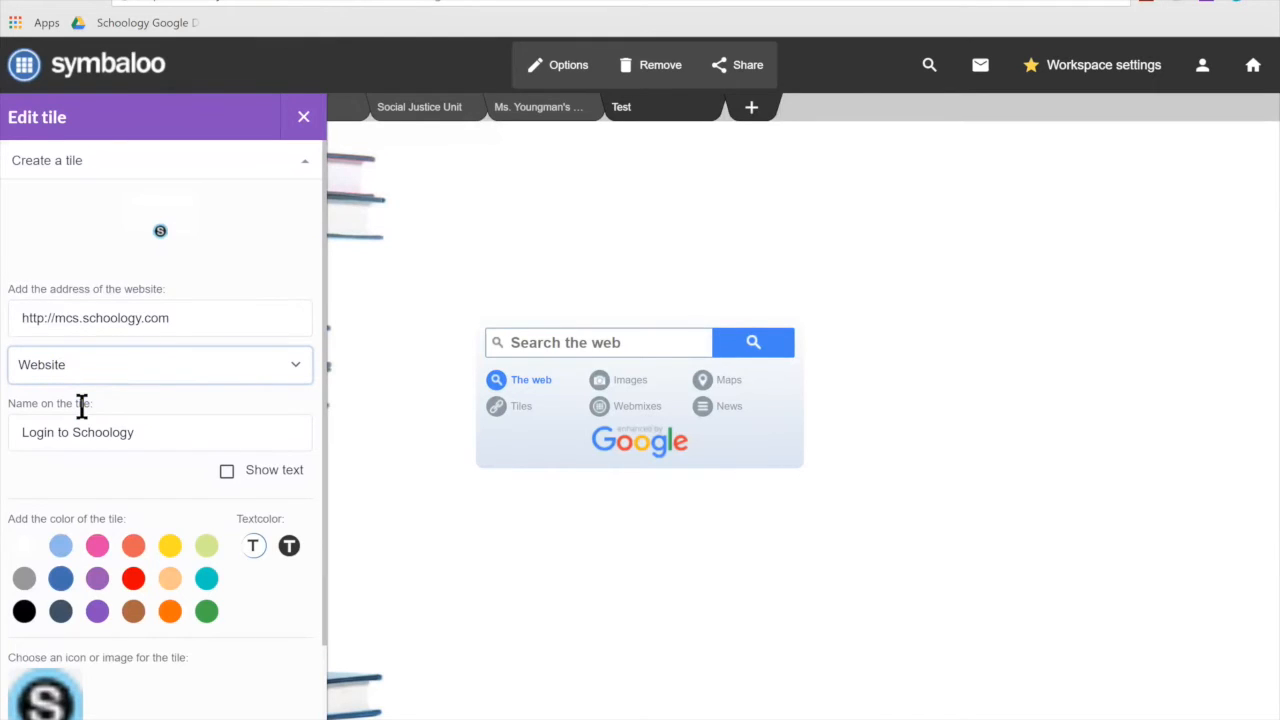
click(167, 435)
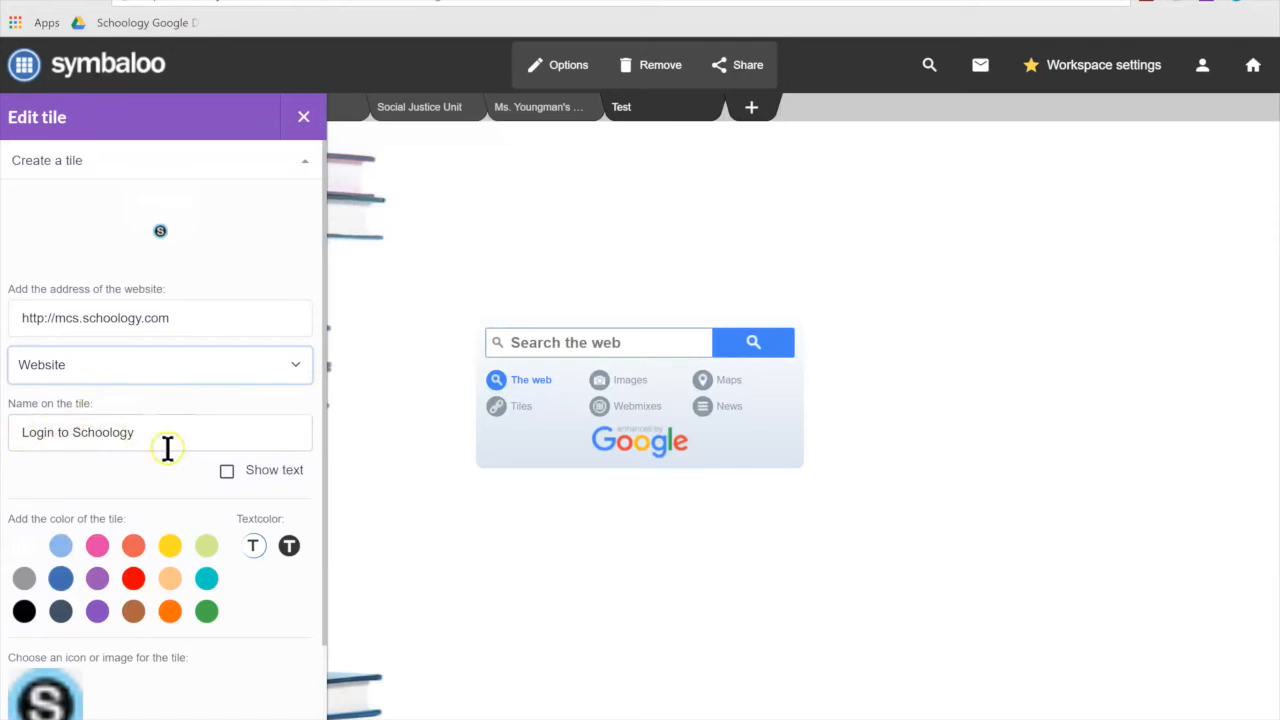
Step: Replace the new tile's name with Schoology
double_click(178, 436)
triple_click(178, 436)
text(School)
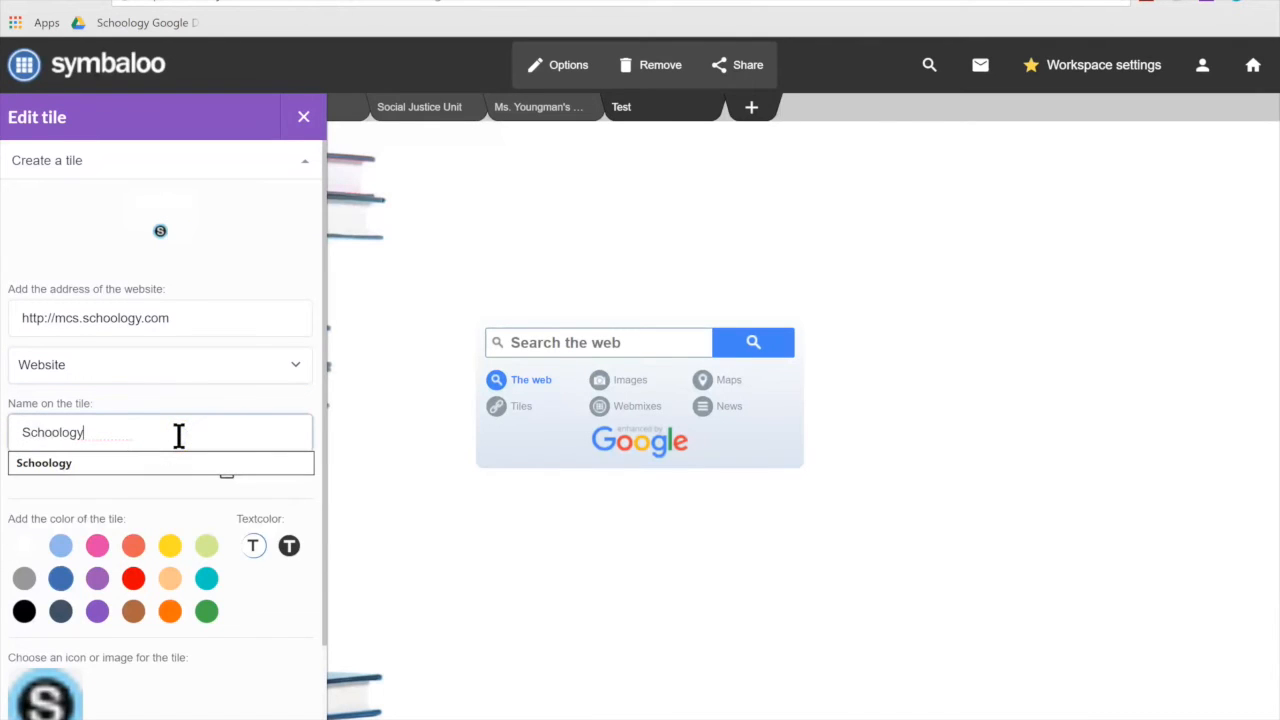
click(181, 461)
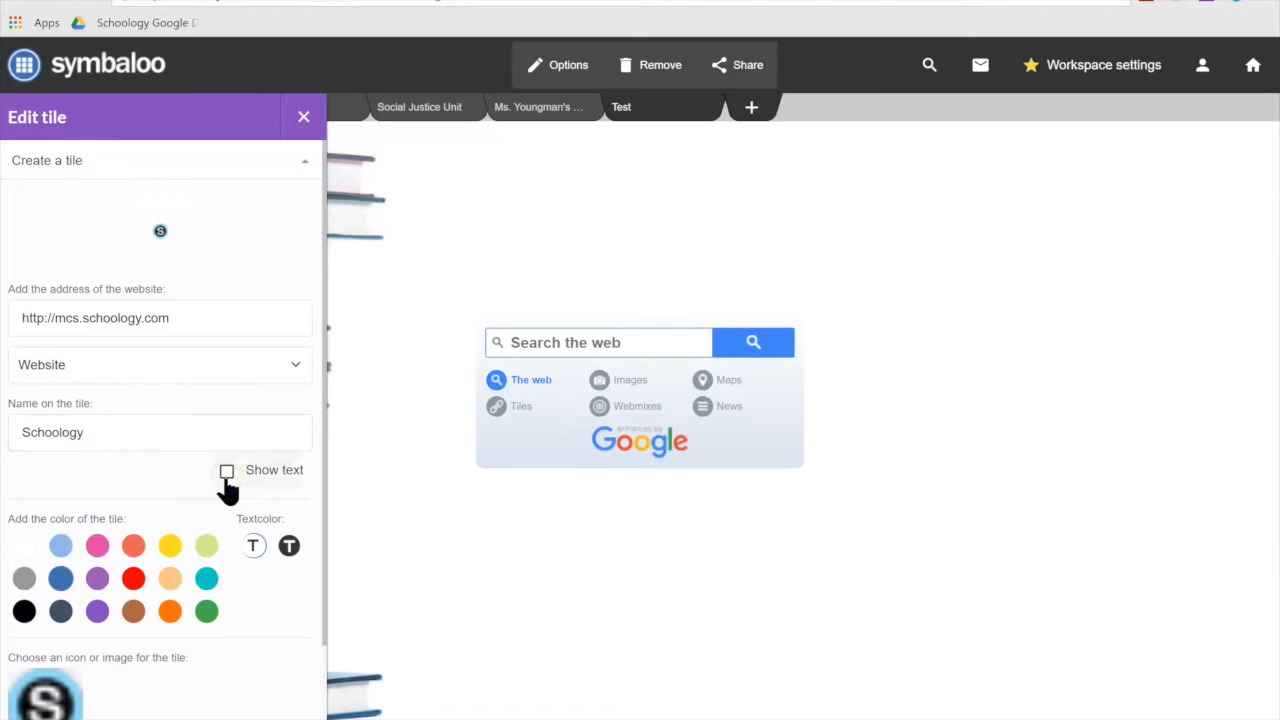
scroll(126, 657, down, 2)
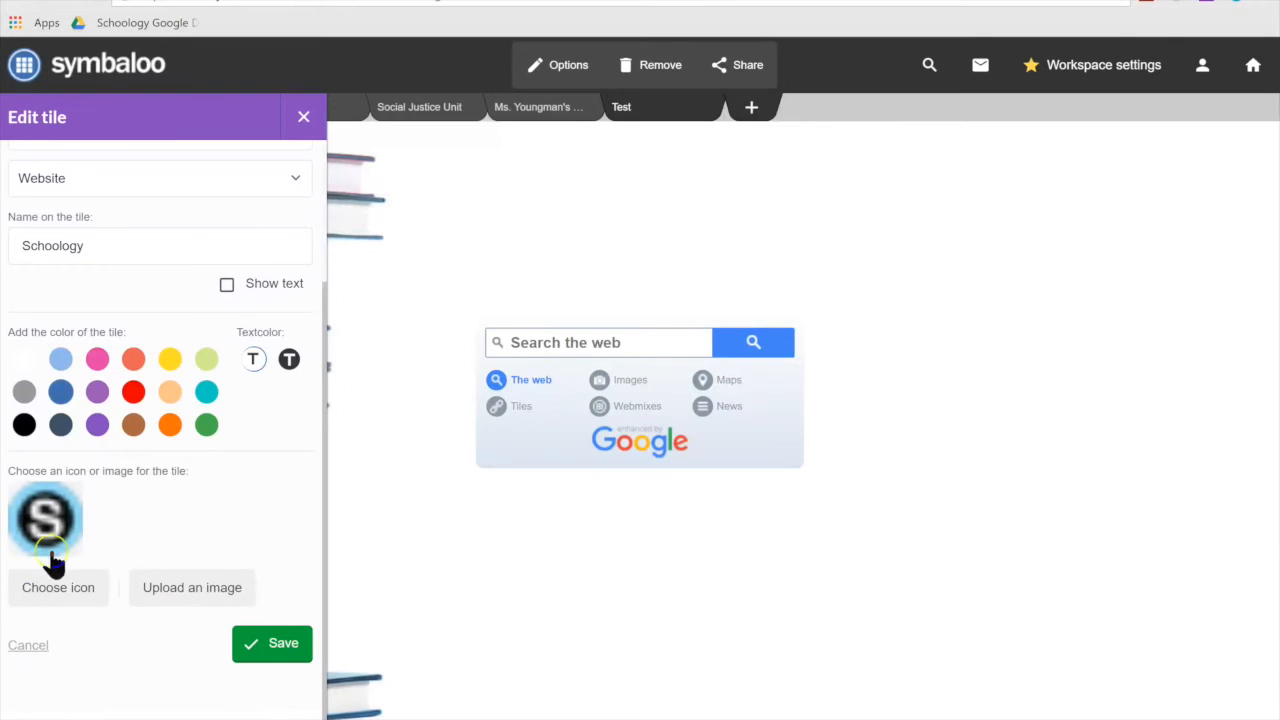
scroll(57, 555, up, 3)
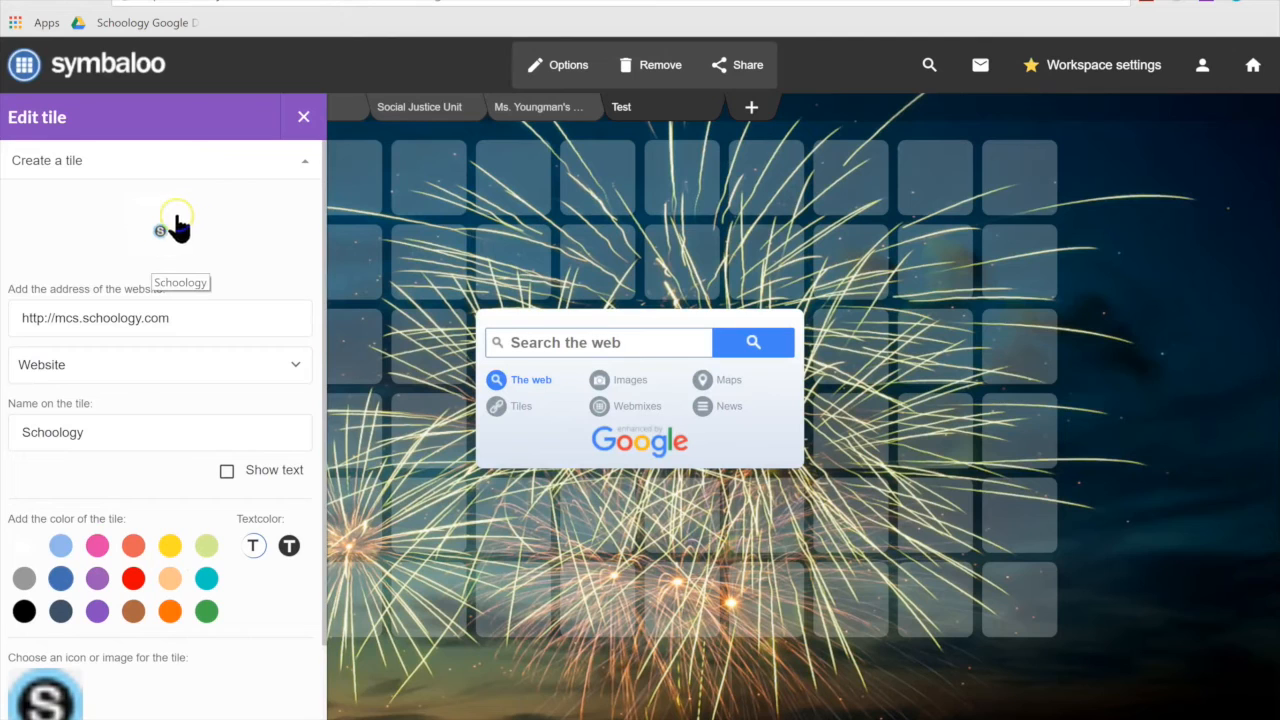
scroll(150, 330, down, 3)
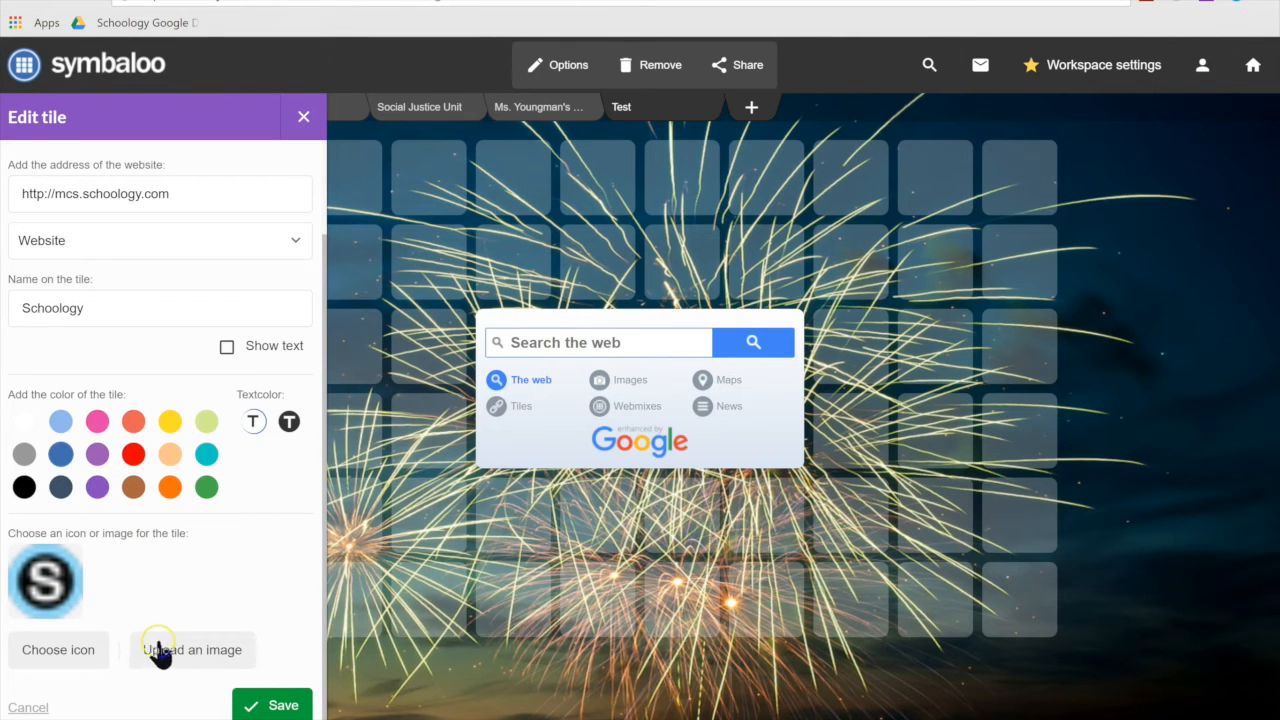
scroll(172, 620, up, 3)
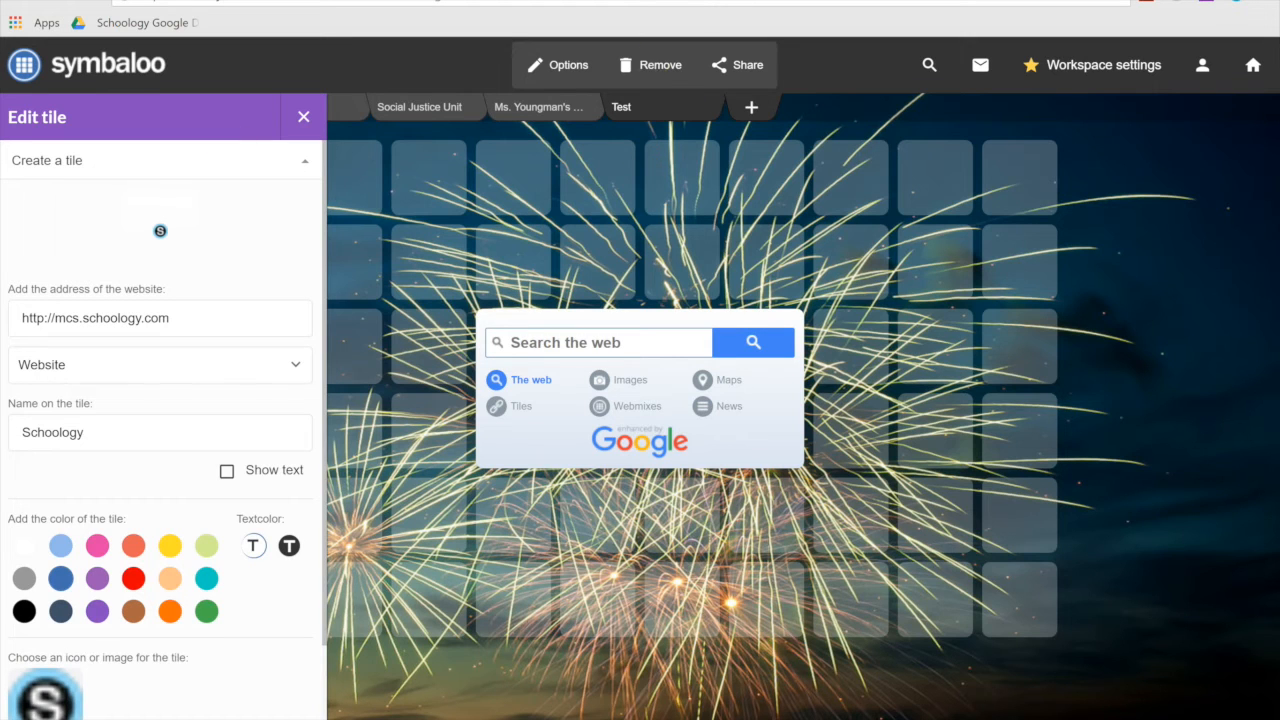
Step: Open google.com in a new browser tab and run an image search for "schoology logo"
text(gool)
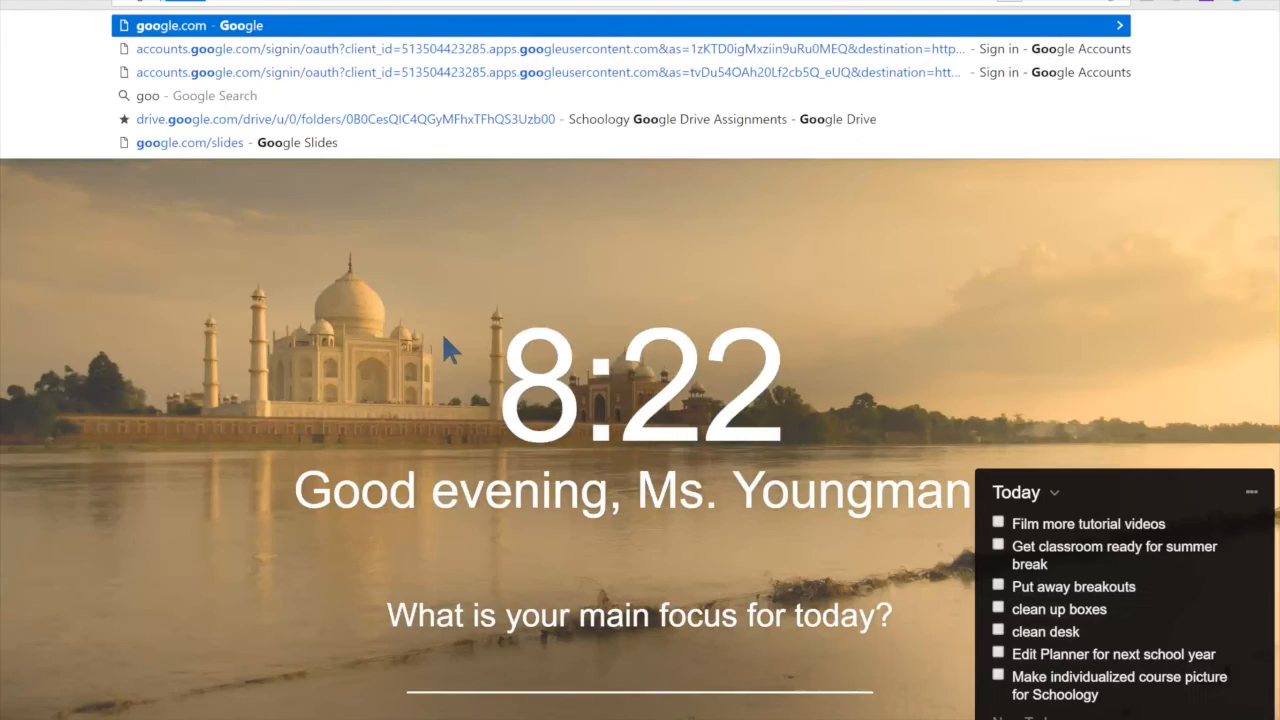
key(BackSpace)
text(gle.c)
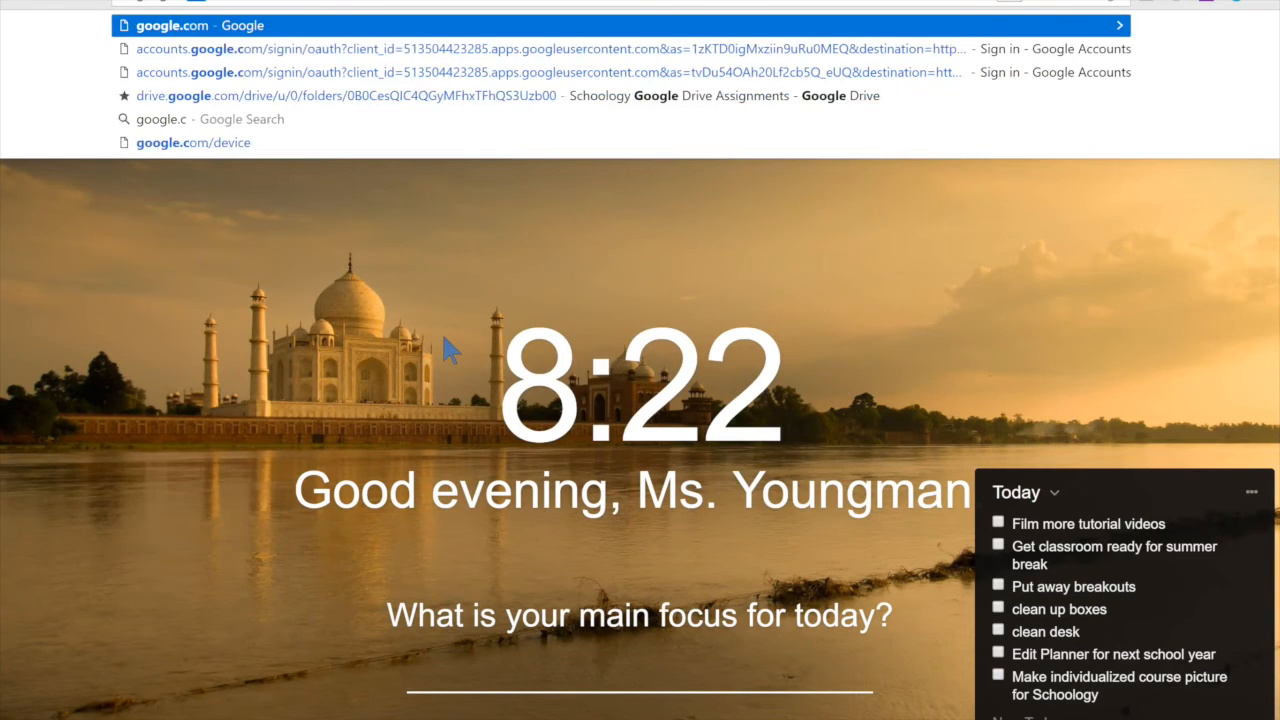
key(Return)
click(414, 357)
text(schoology loog)
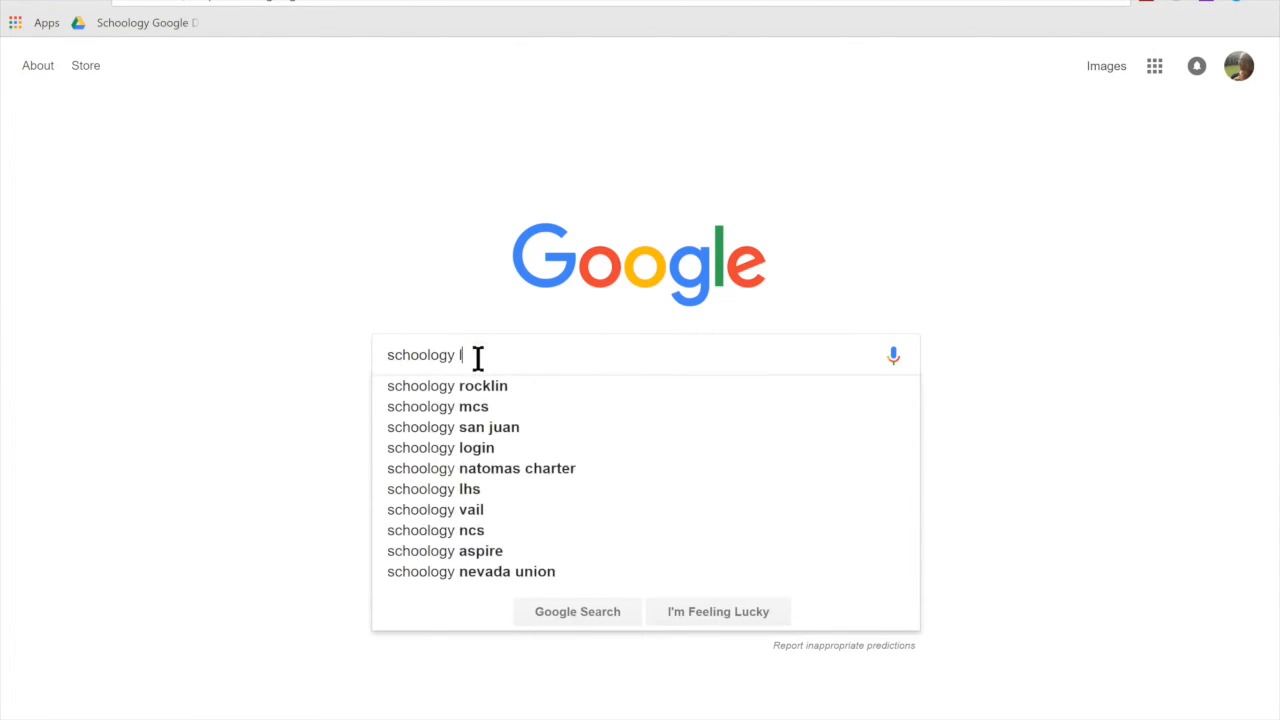
key(Return)
click(235, 289)
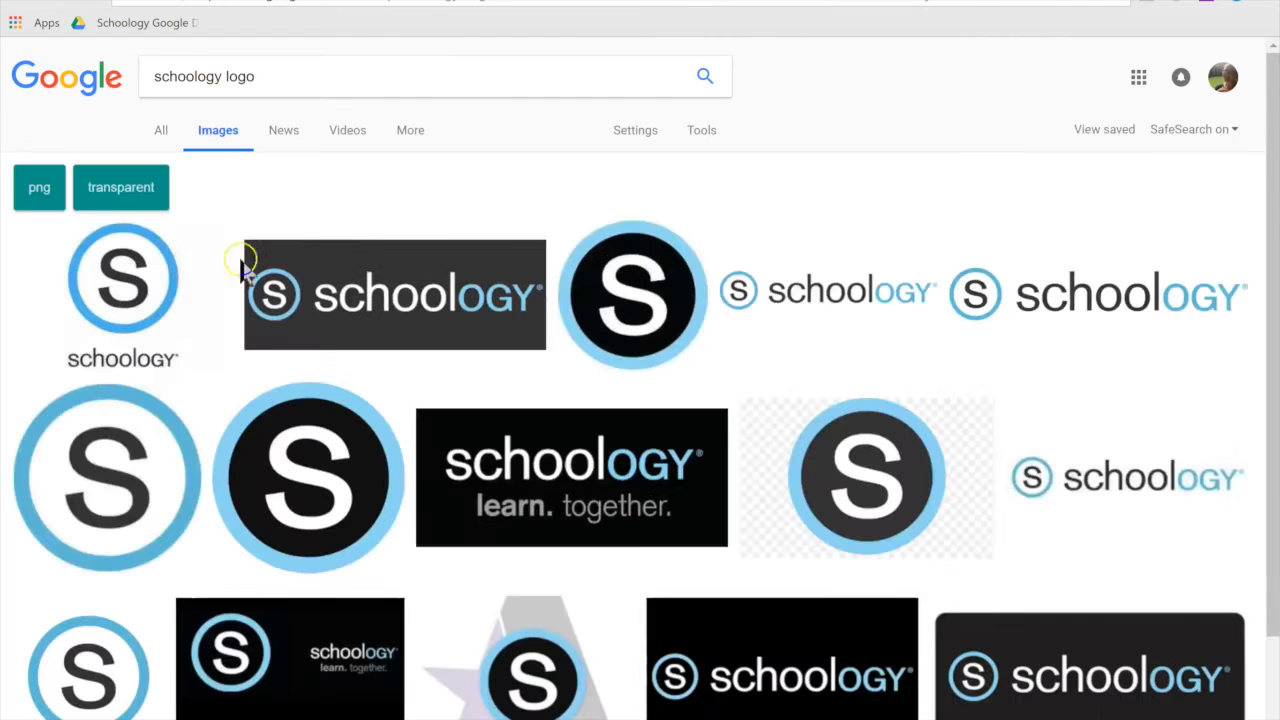
Step: Save the round black Schoology logo with the blue ring from the first results row to the Desktop as download.jpg
right_click(627, 310)
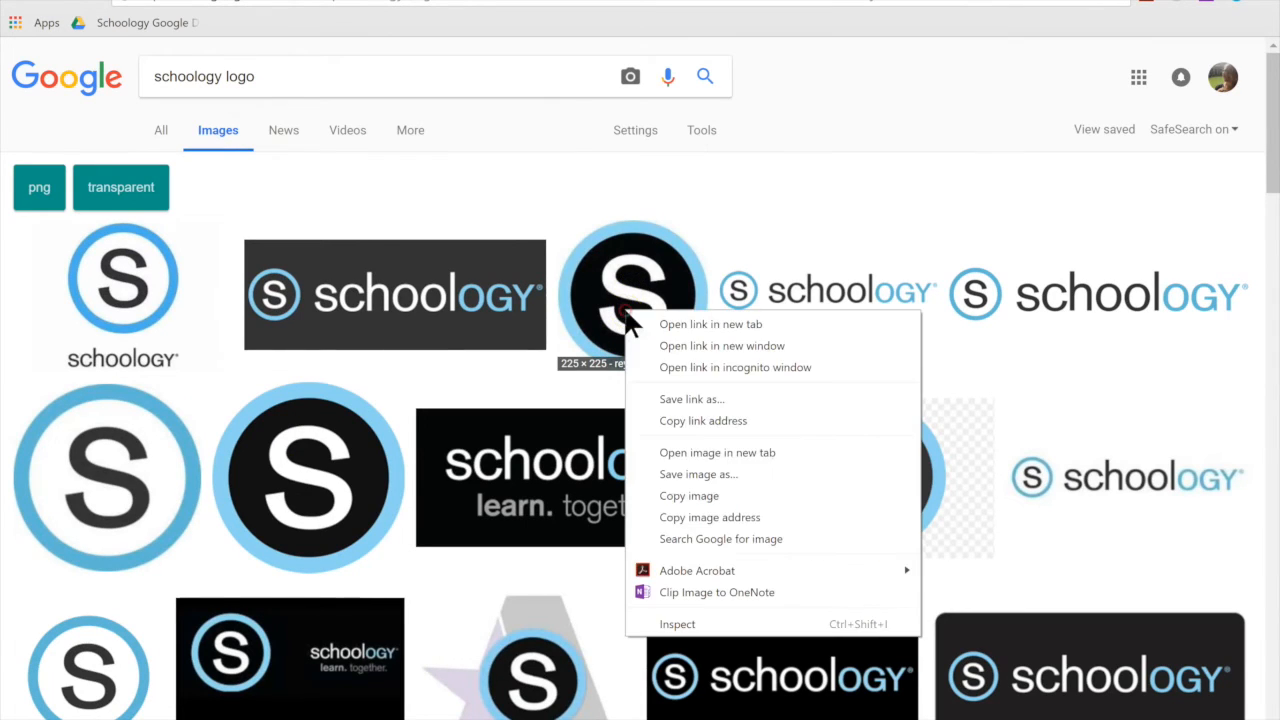
click(687, 471)
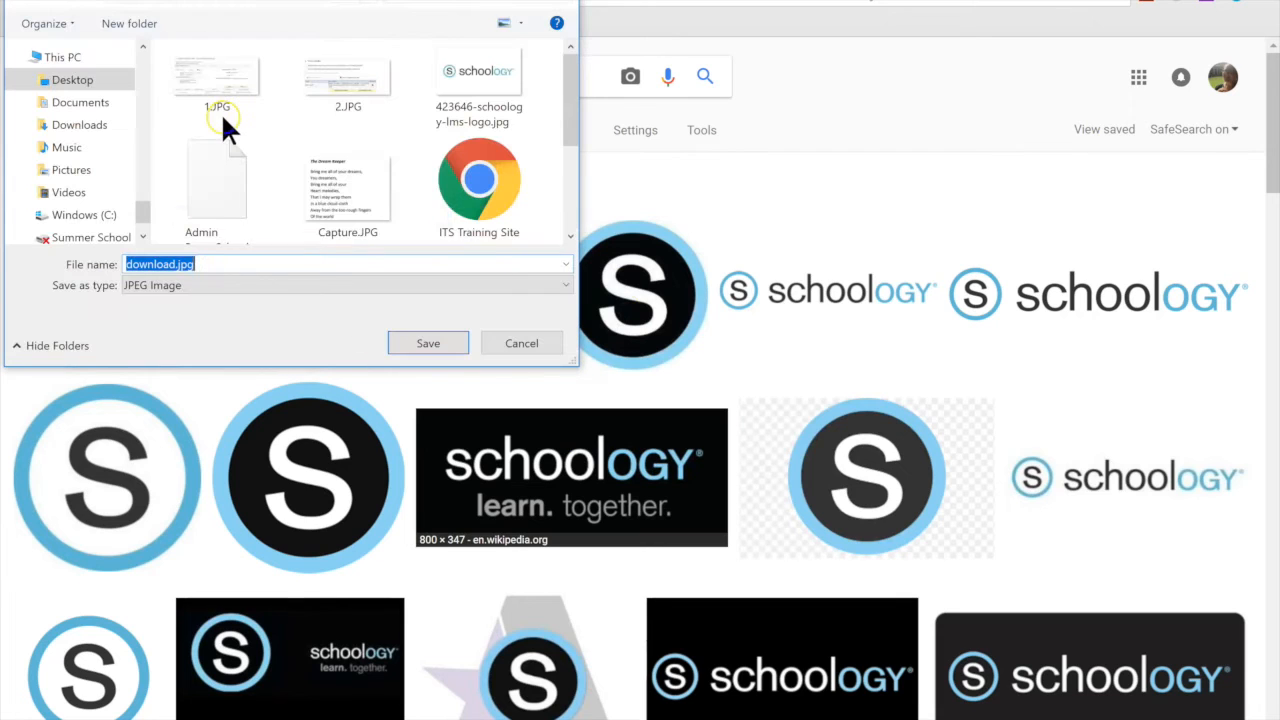
click(400, 340)
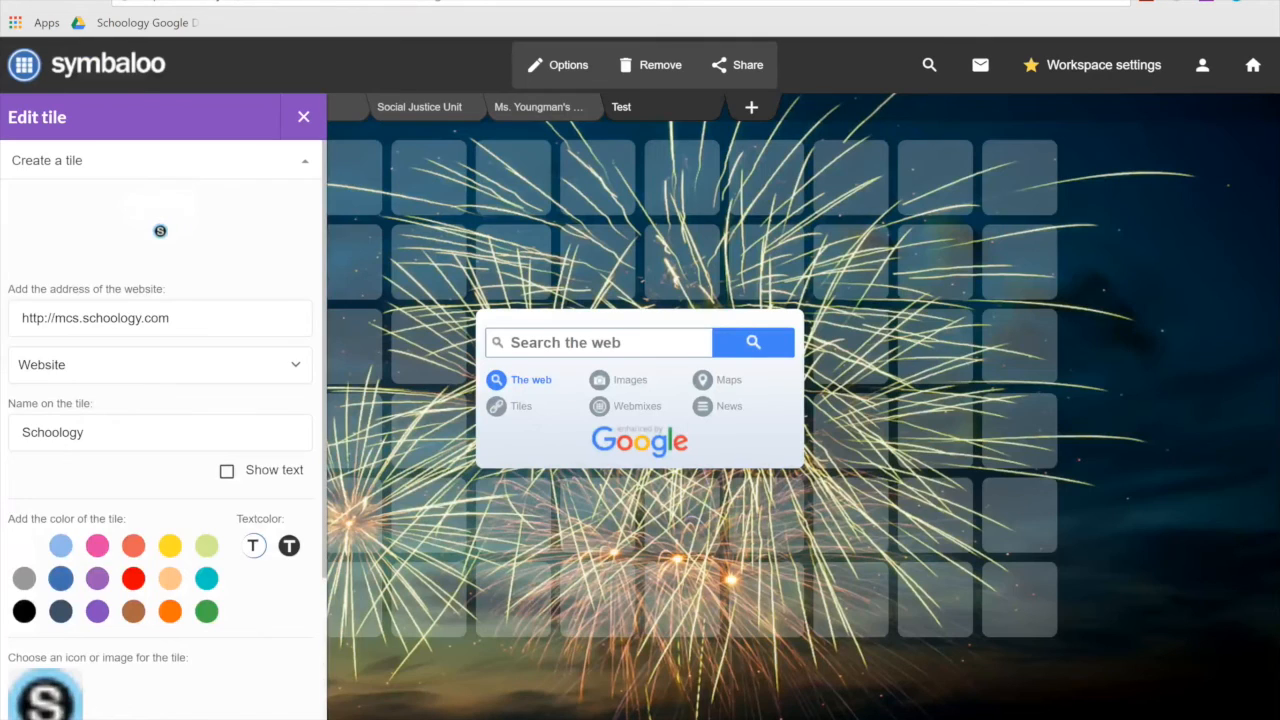
Step: Upload download.jpg from the Desktop as the Schoology tile's own image in Symbaloo
scroll(187, 520, down, 3)
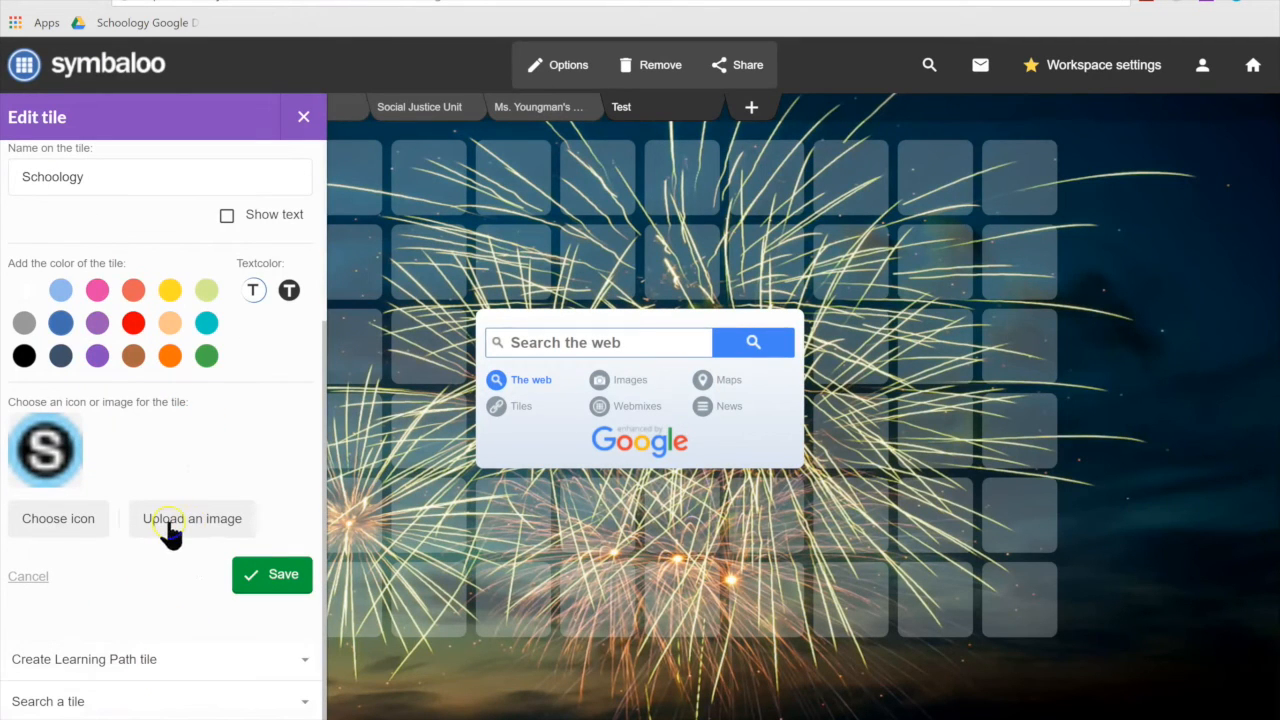
click(168, 522)
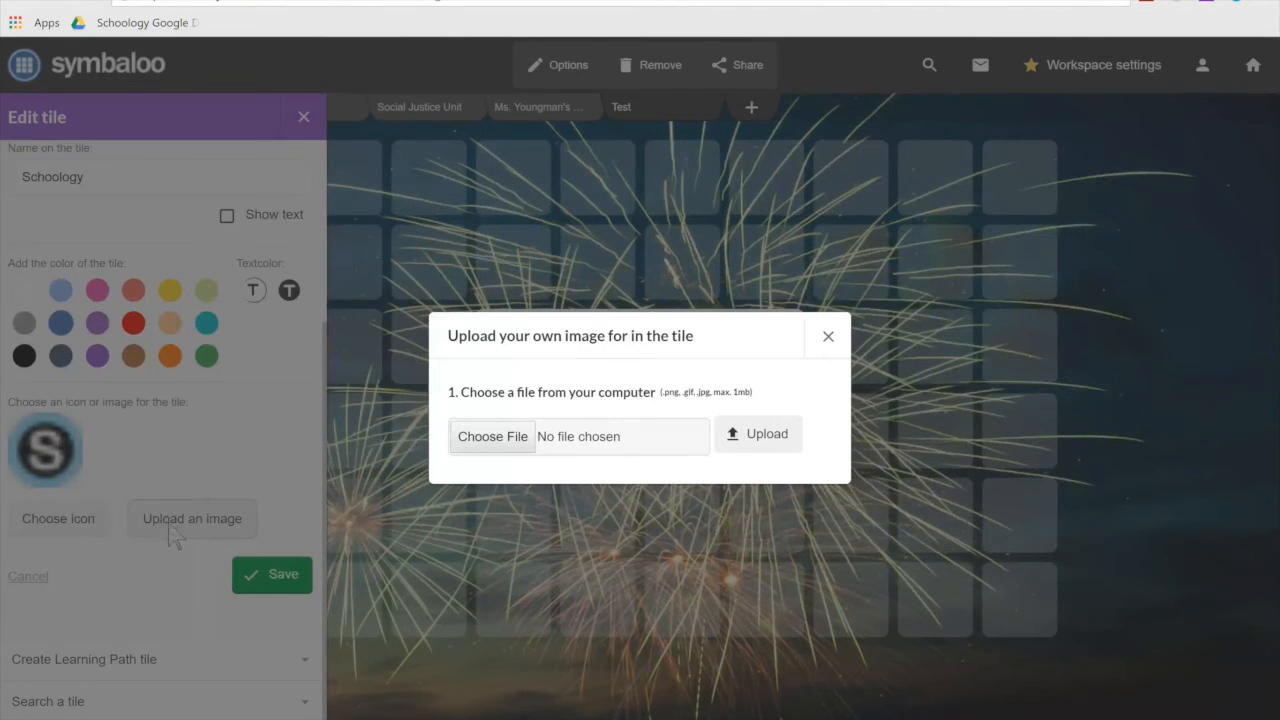
click(508, 436)
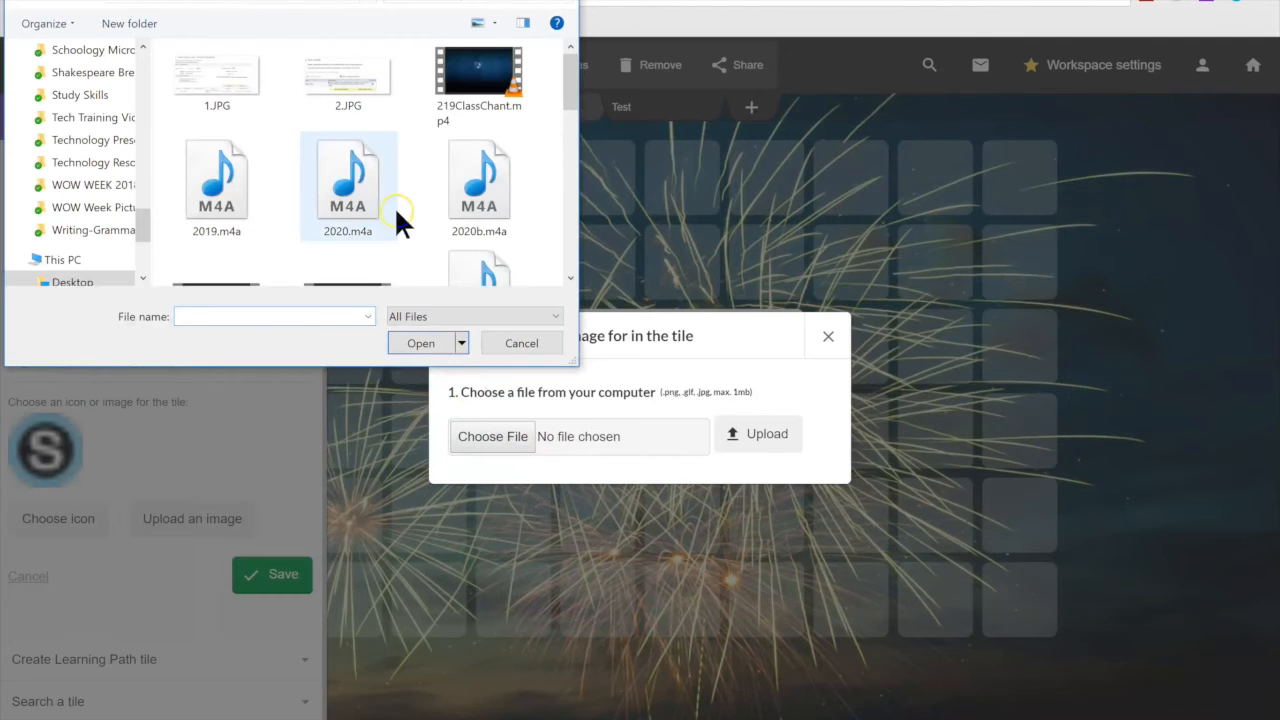
scroll(396, 220, down, 1)
scroll(394, 206, down, 3)
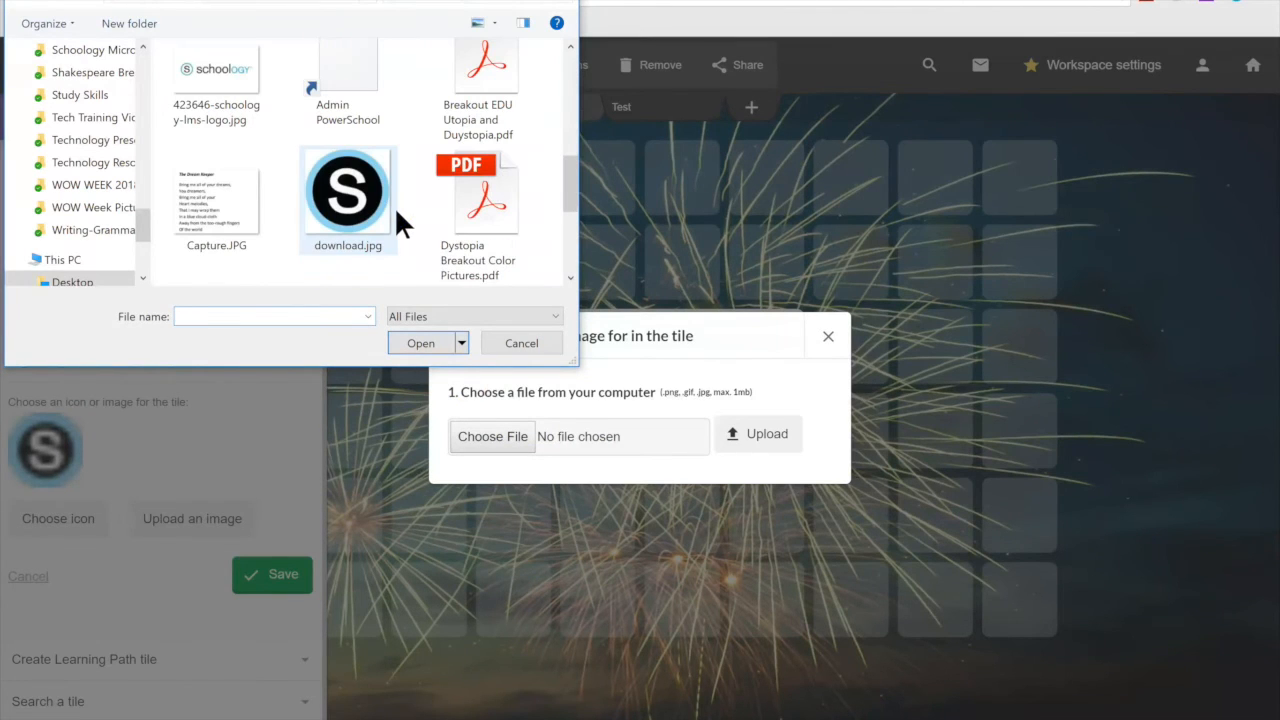
click(355, 205)
click(421, 345)
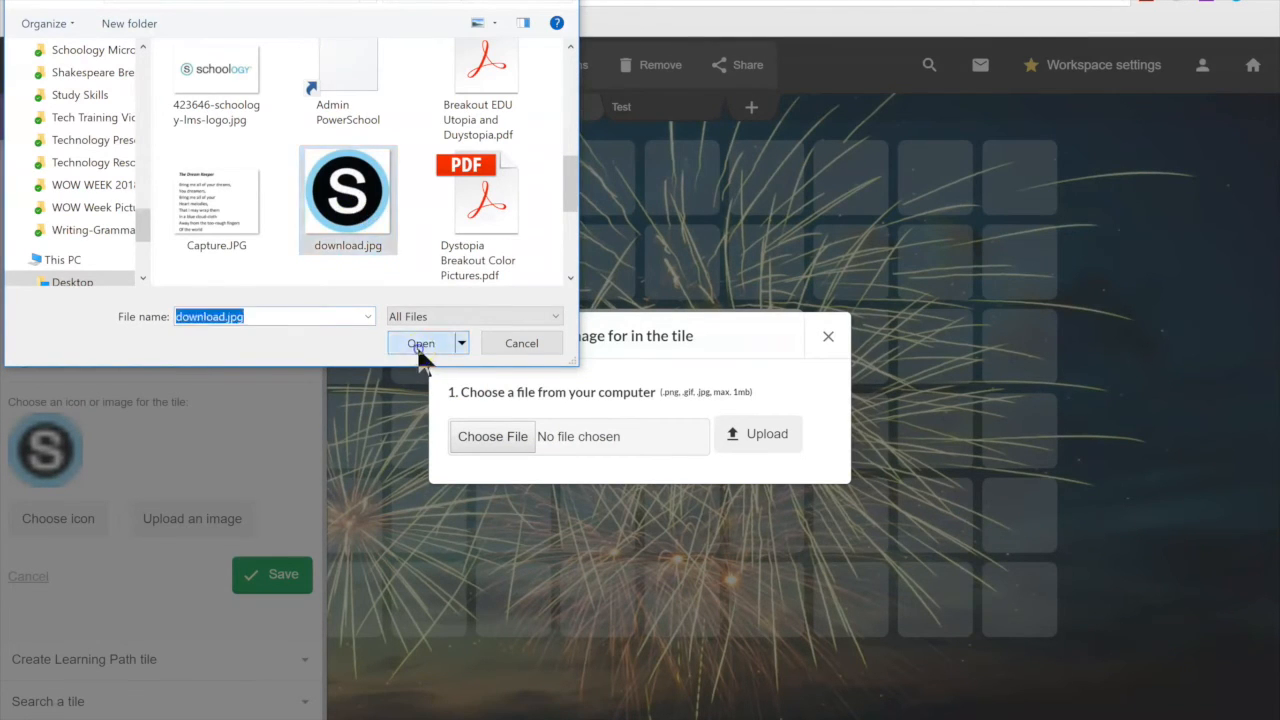
click(766, 434)
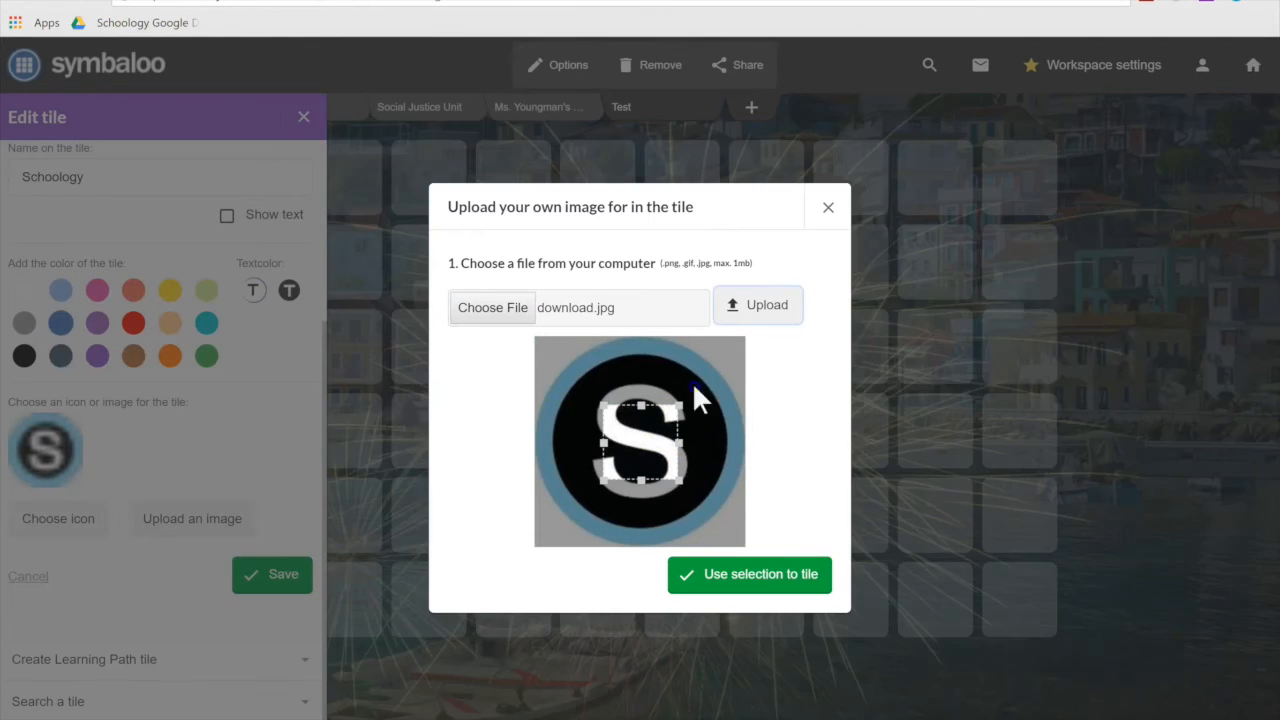
Step: Enlarge the crop selection to cover the whole Schoology logo and use it for the tile
drag(693, 384, 753, 321)
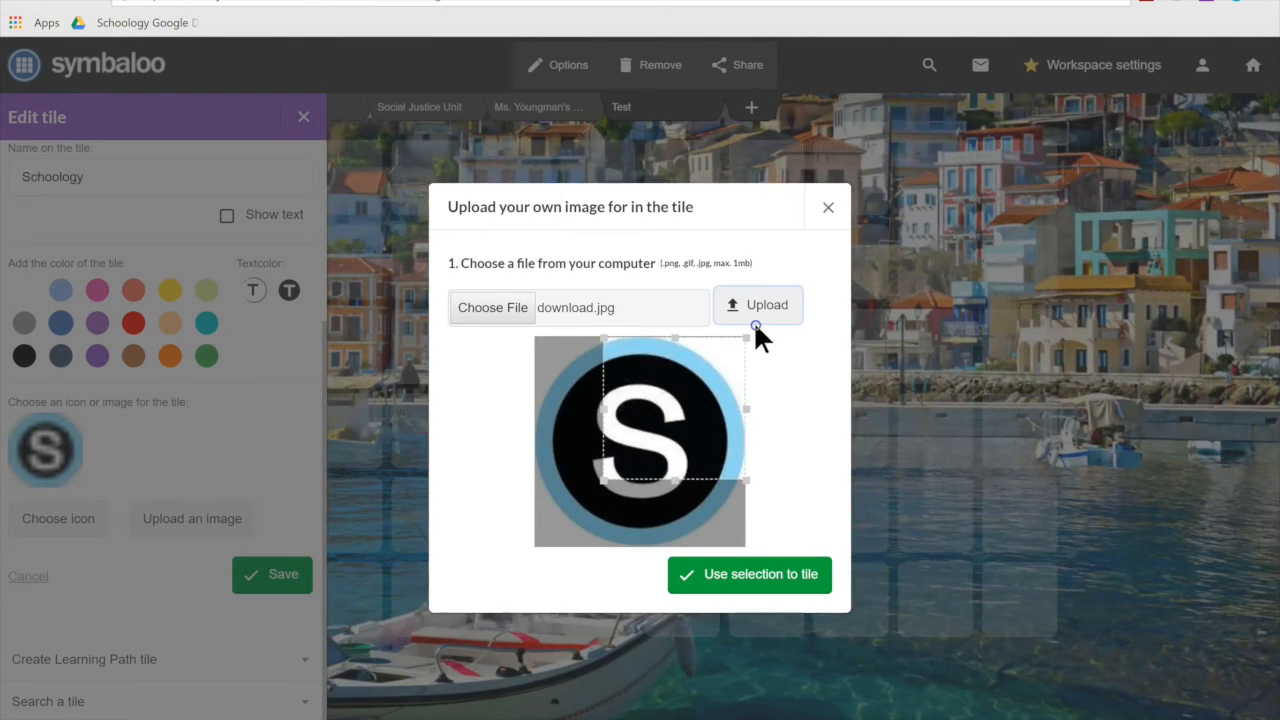
drag(605, 482, 511, 555)
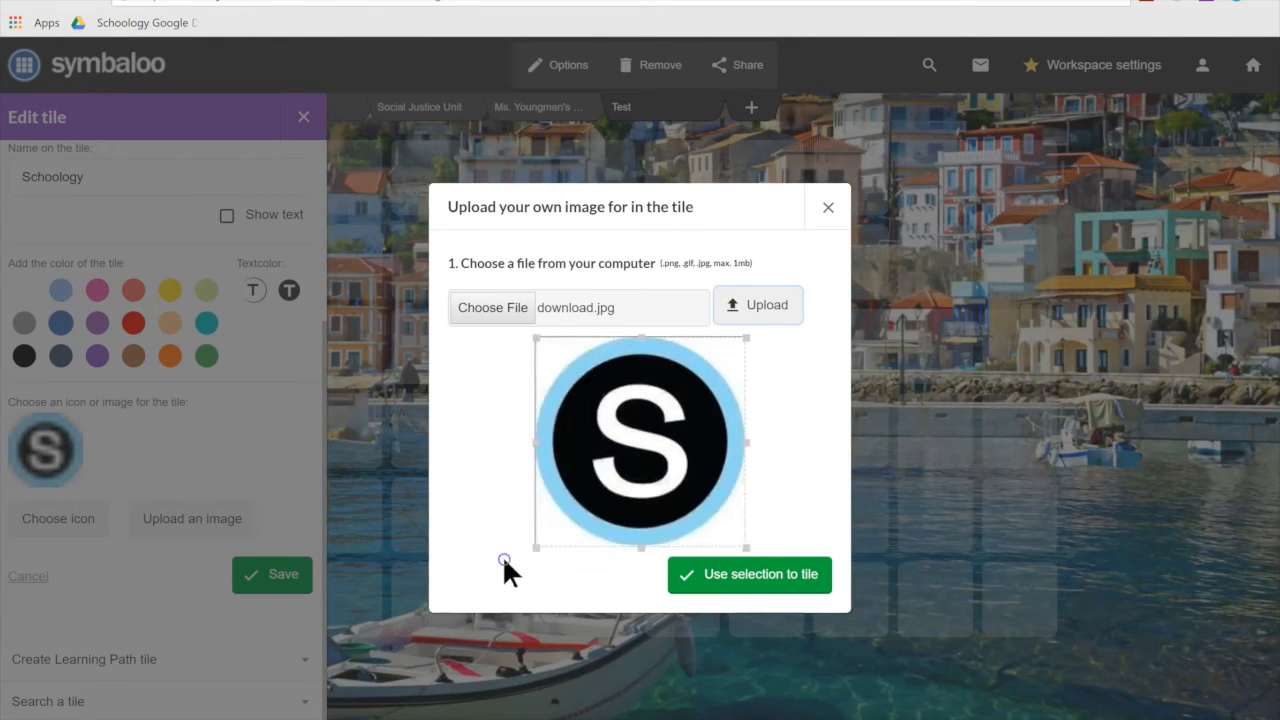
click(737, 577)
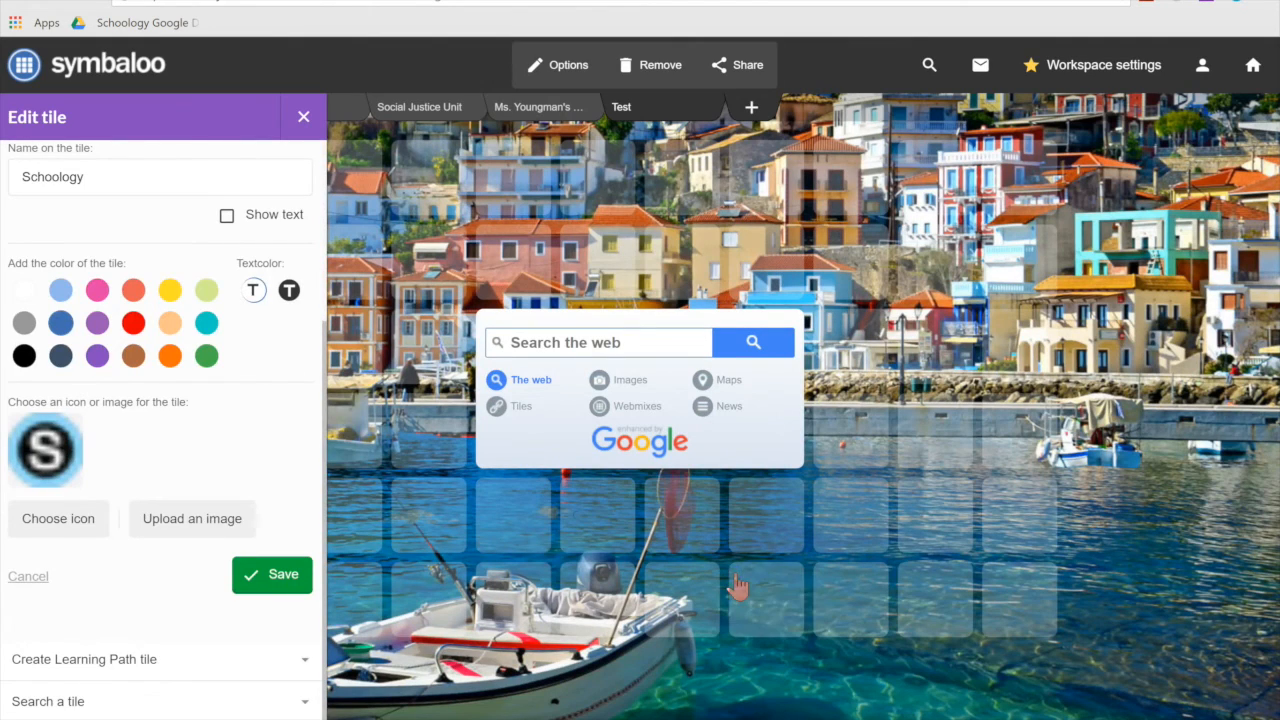
Step: Check the tile preview and save the Schoology tile to the Test webmix
scroll(229, 410, up, 3)
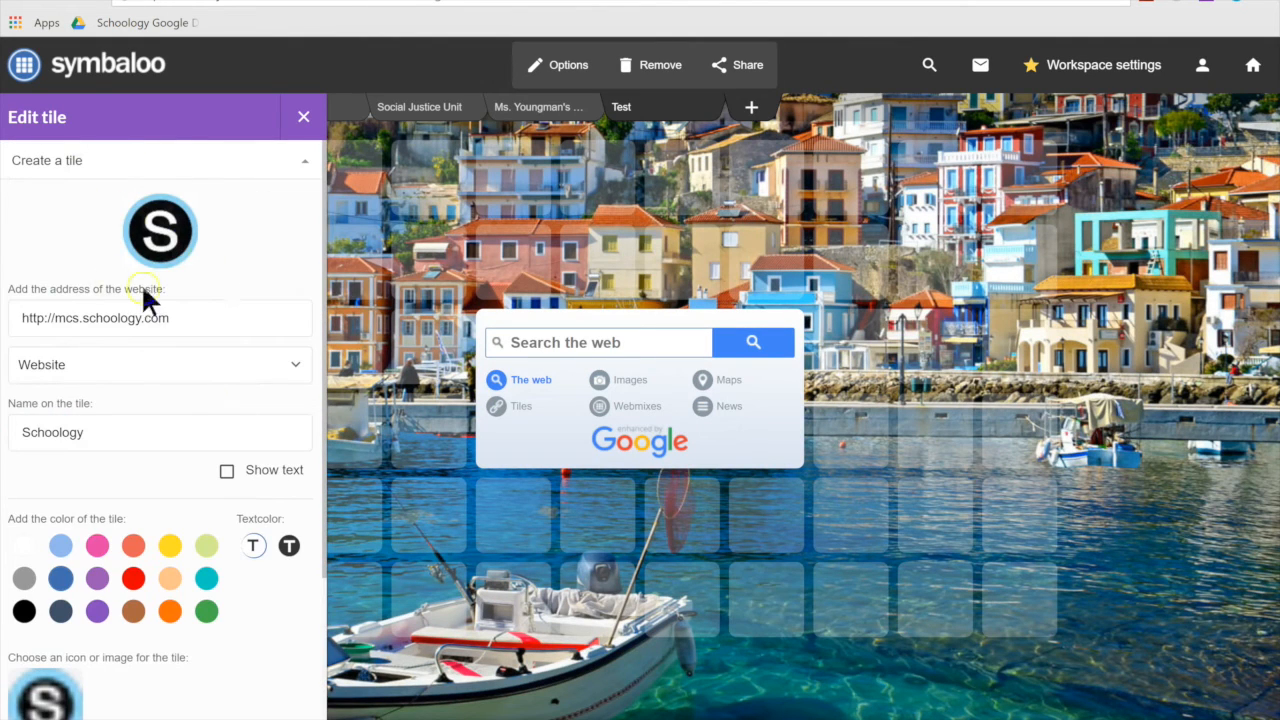
scroll(222, 378, down, 3)
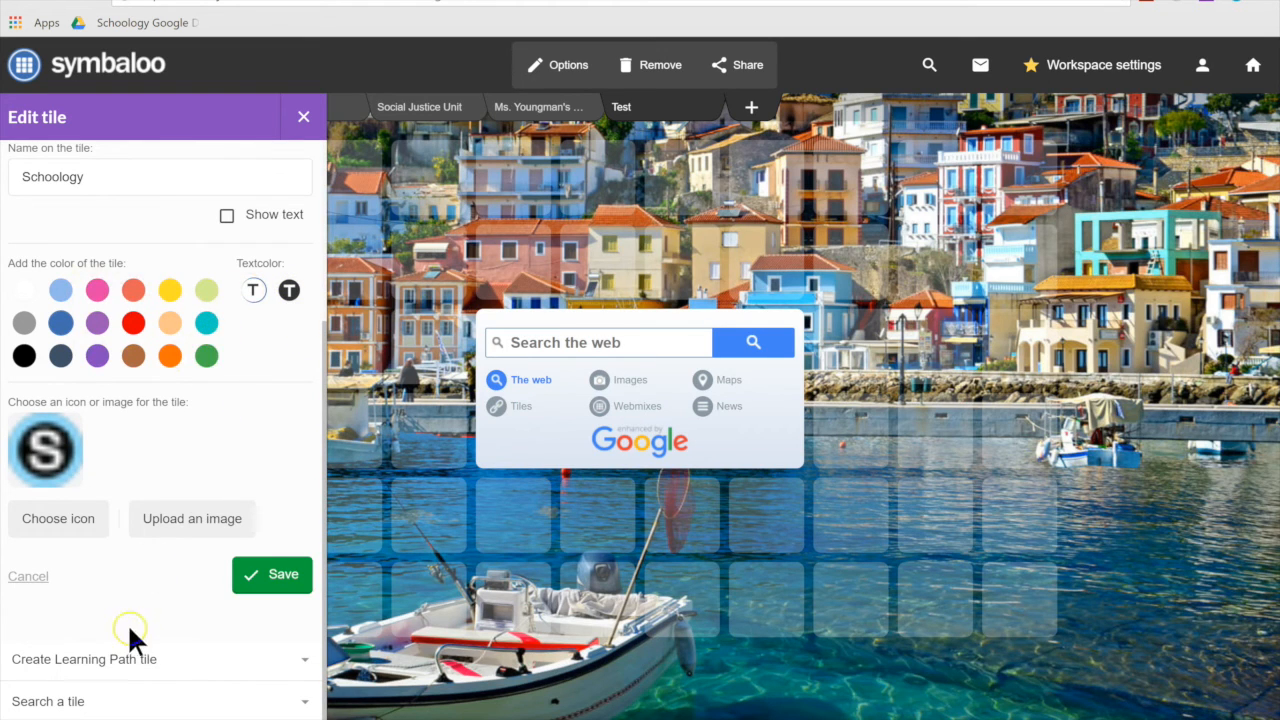
click(94, 697)
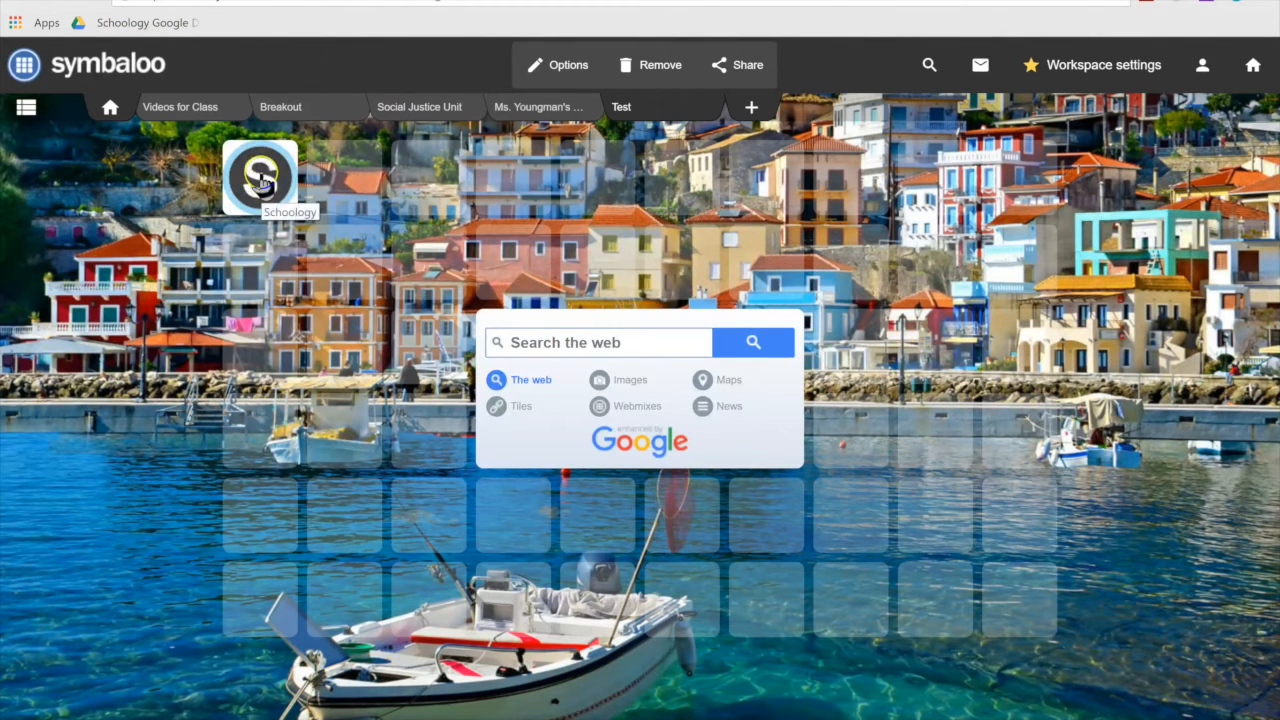
Step: Move the Schoology tile to the last slot of the first row and return it to the first slot
drag(262, 183, 982, 190)
drag(1033, 196, 1035, 199)
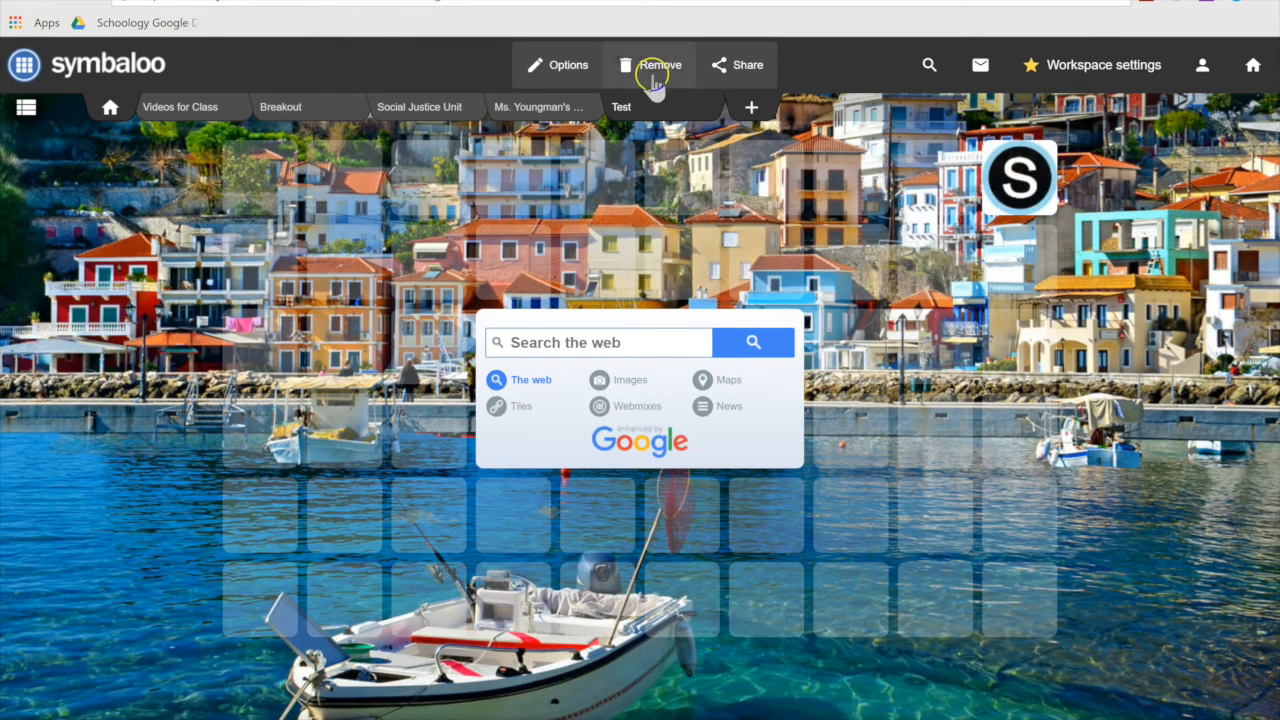
drag(1040, 180, 260, 188)
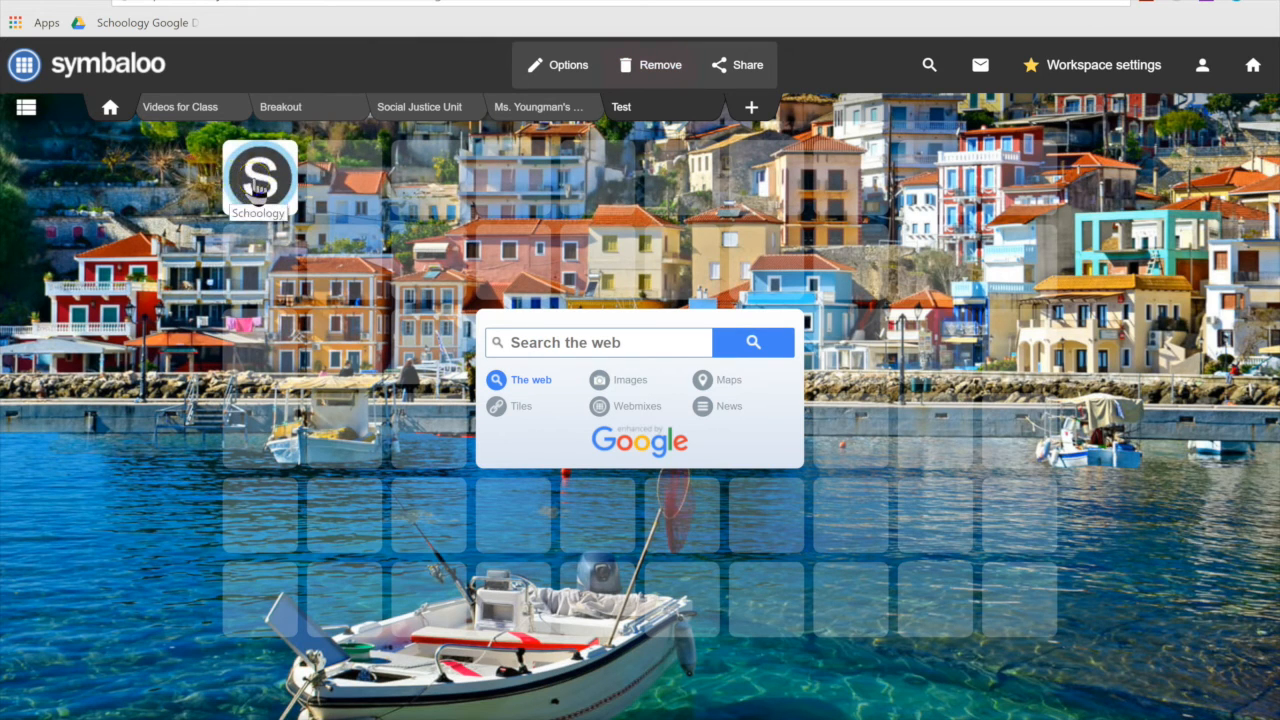
Step: Open the Schoology tile for editing, review its settings, and close the editor without changes
right_click(258, 186)
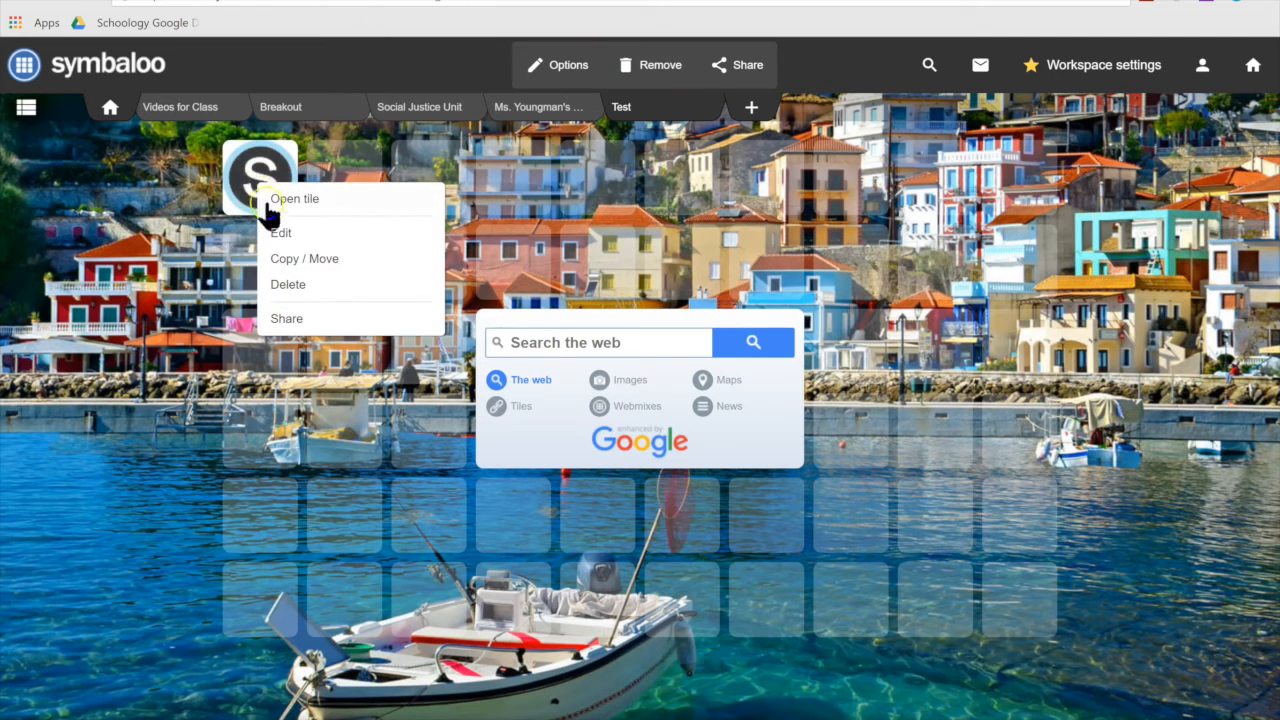
click(290, 236)
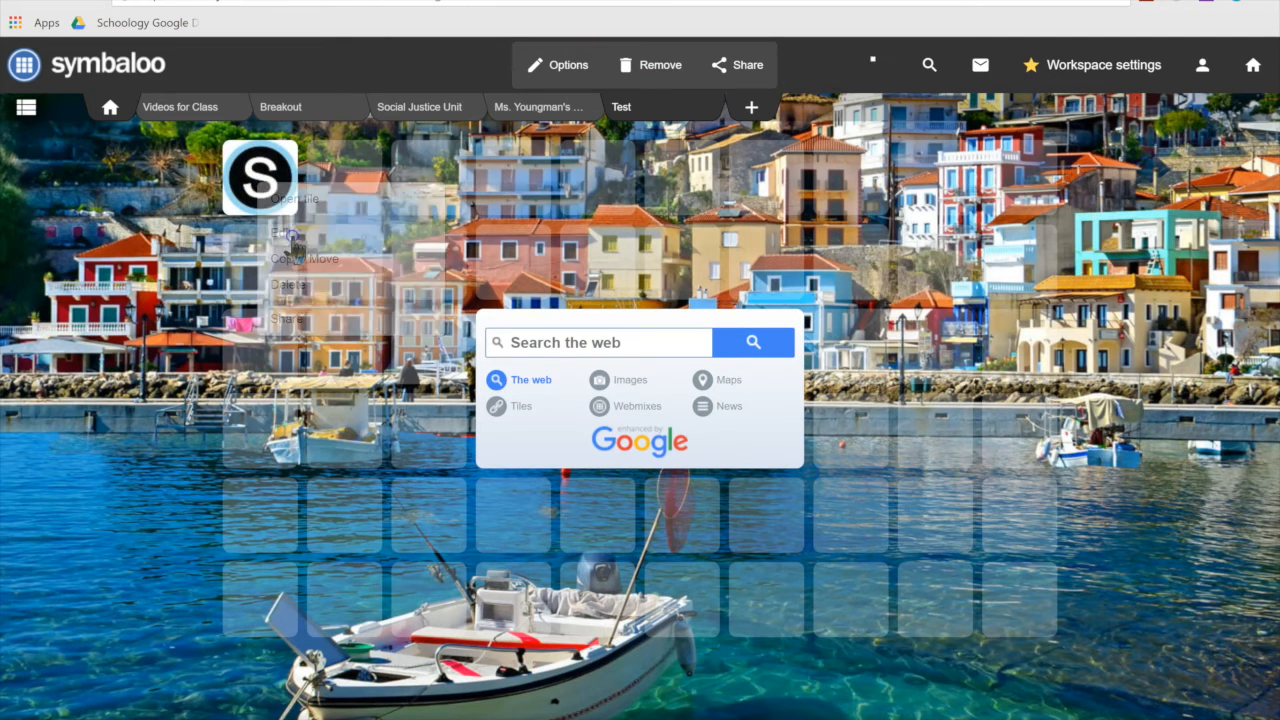
scroll(110, 422, down, 2)
scroll(110, 422, up, 2)
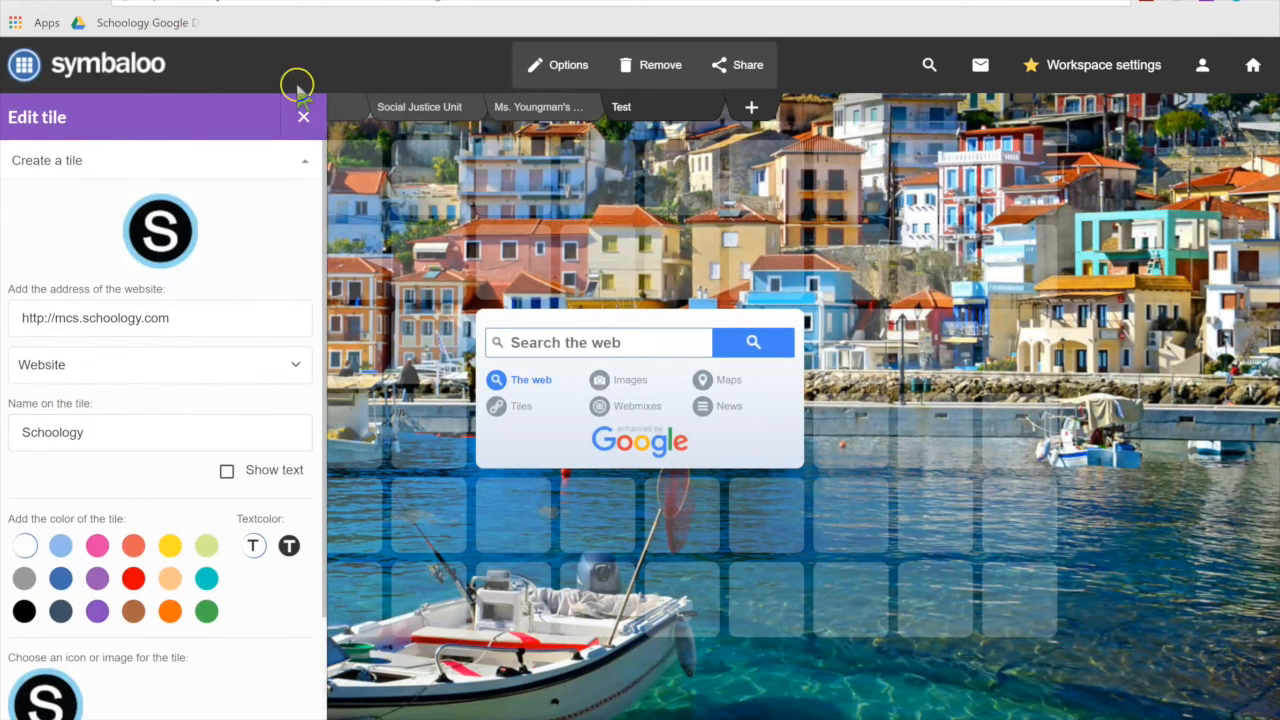
click(303, 117)
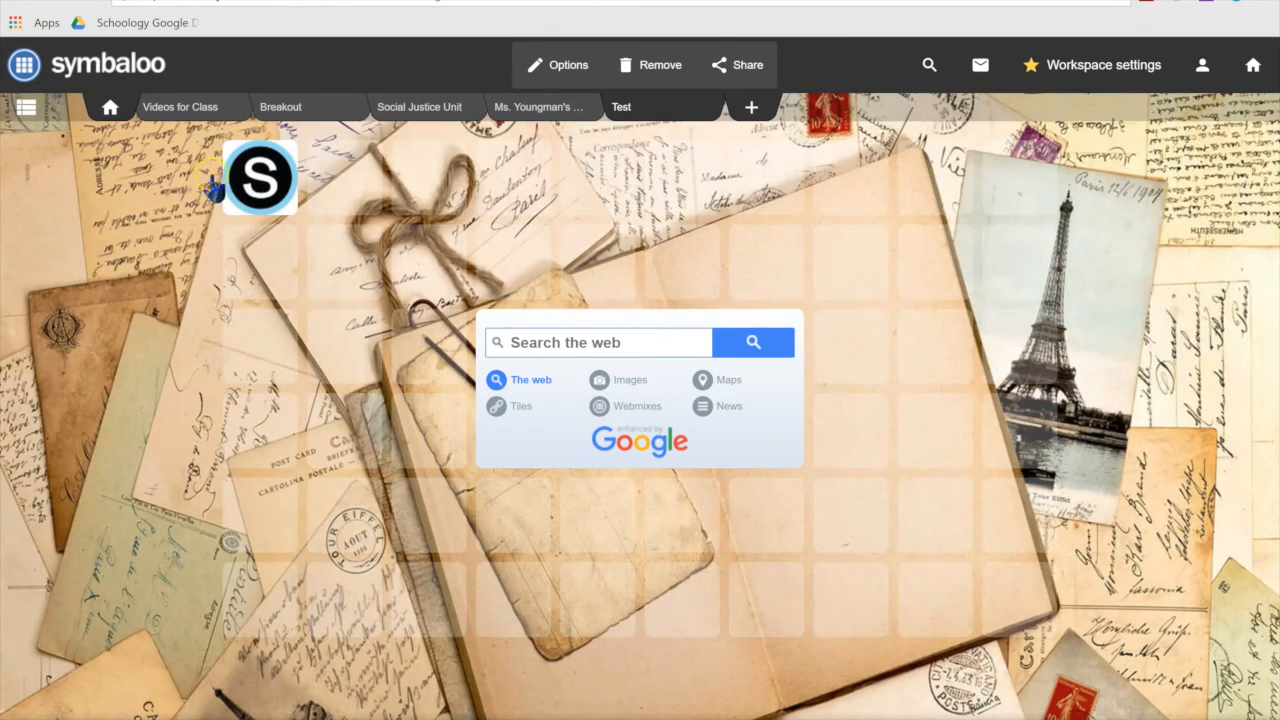
Step: View the list of all webmixes in the account and close it
click(26, 110)
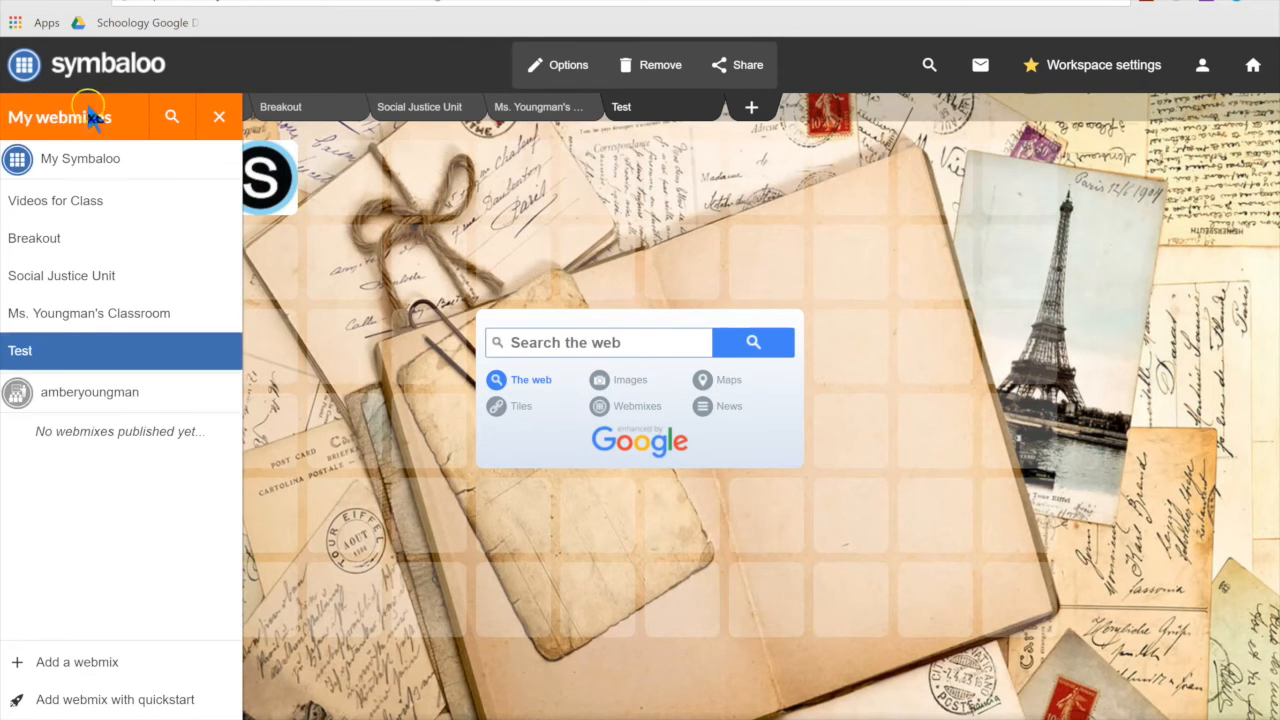
click(219, 116)
Step: Open the Test webmix's options and look through the wallpaper choices, from the preset images and colors to the image upload
click(556, 72)
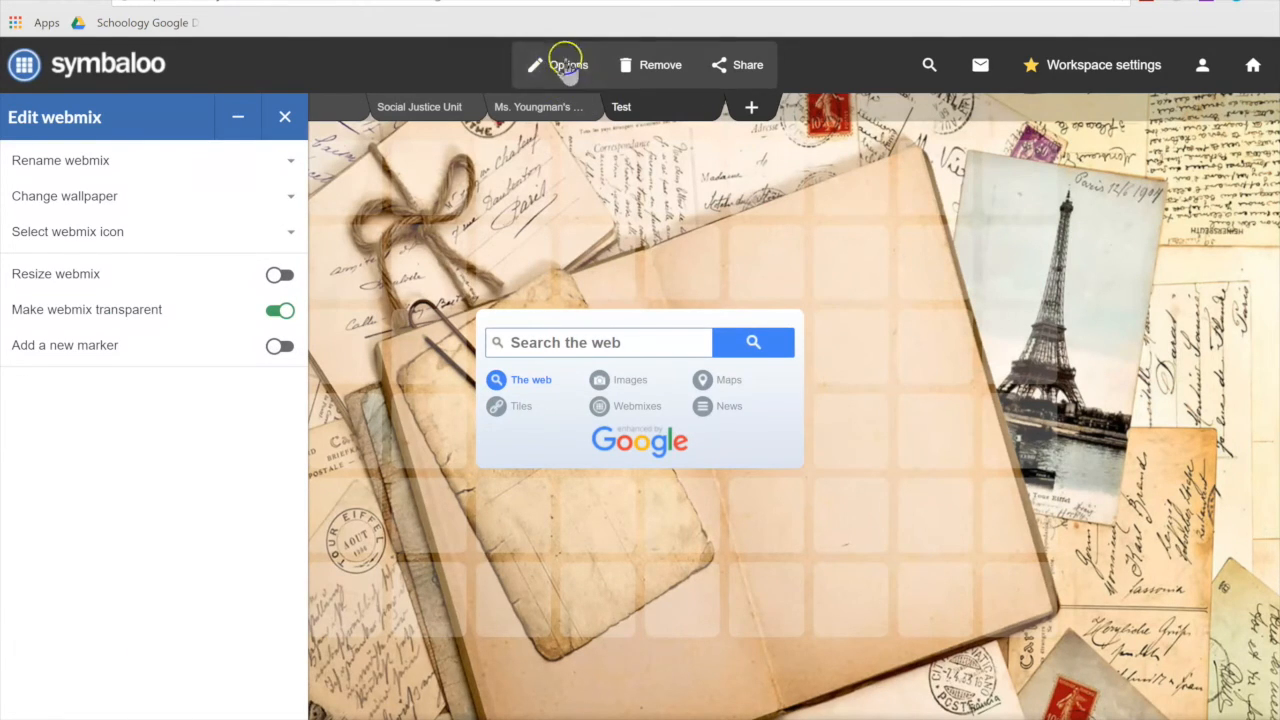
click(163, 199)
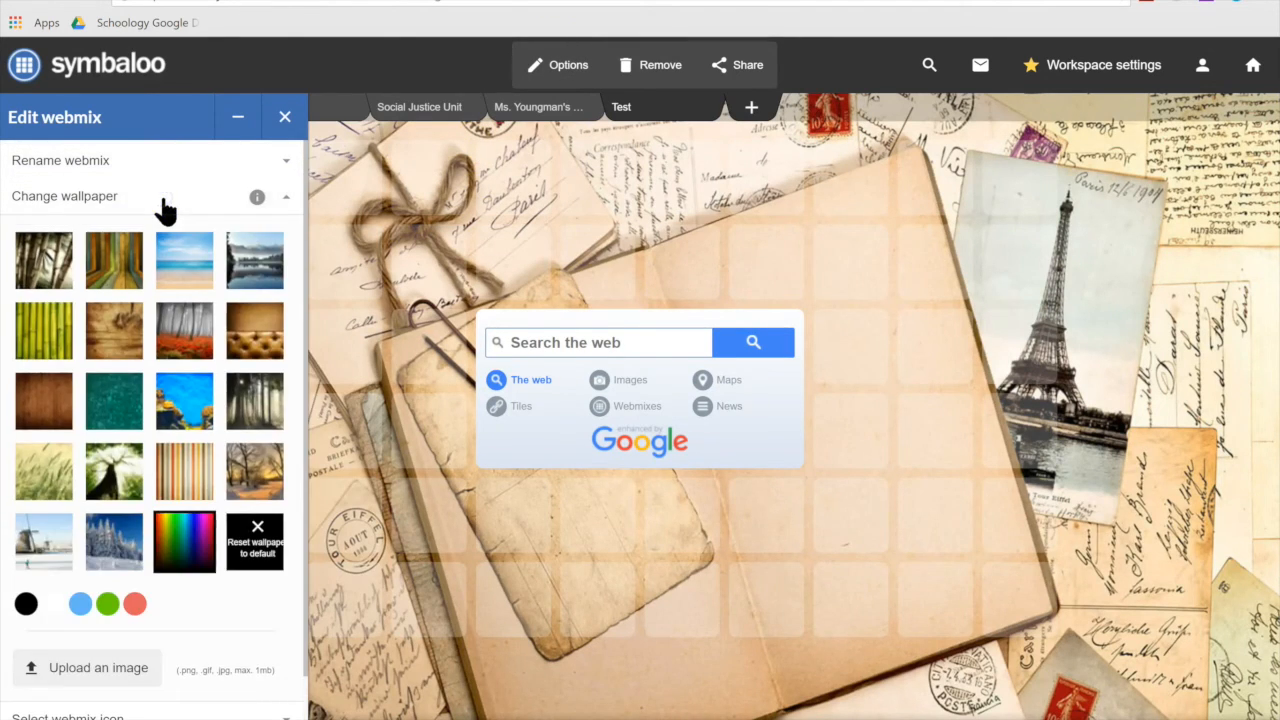
scroll(103, 400, down, 1)
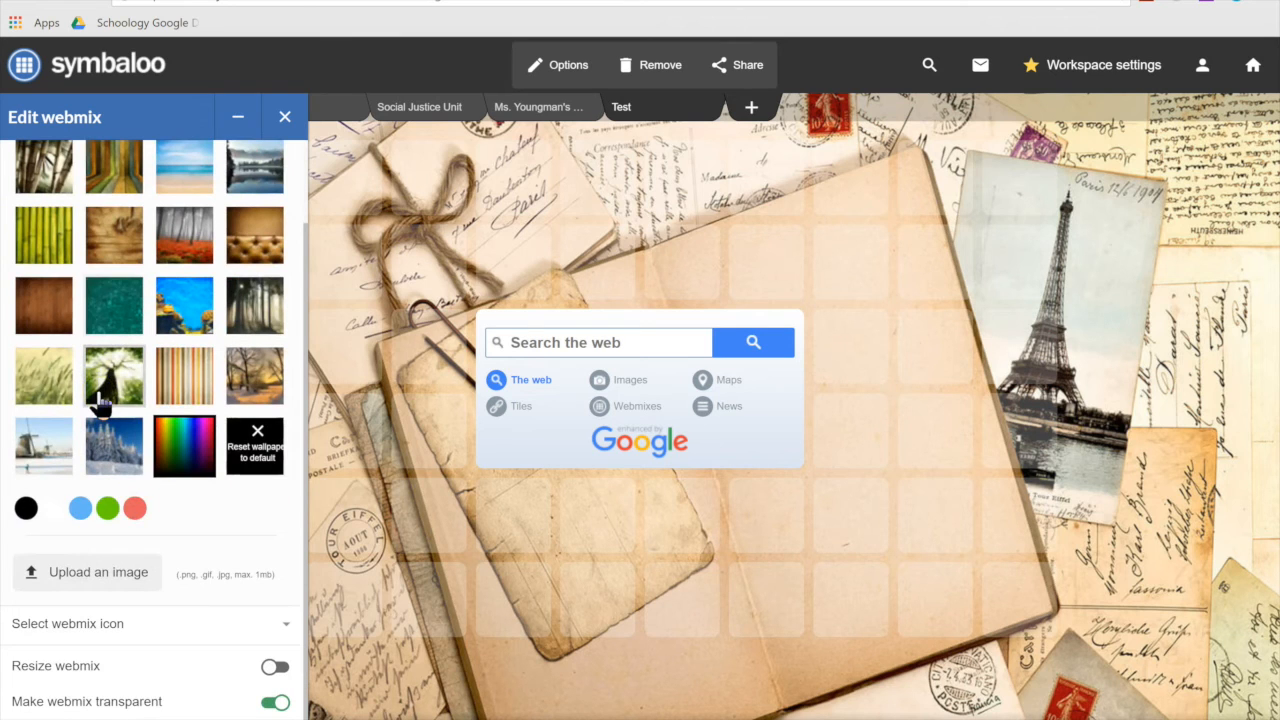
scroll(100, 400, up, 1)
scroll(95, 403, up, 1)
scroll(100, 400, down, 1)
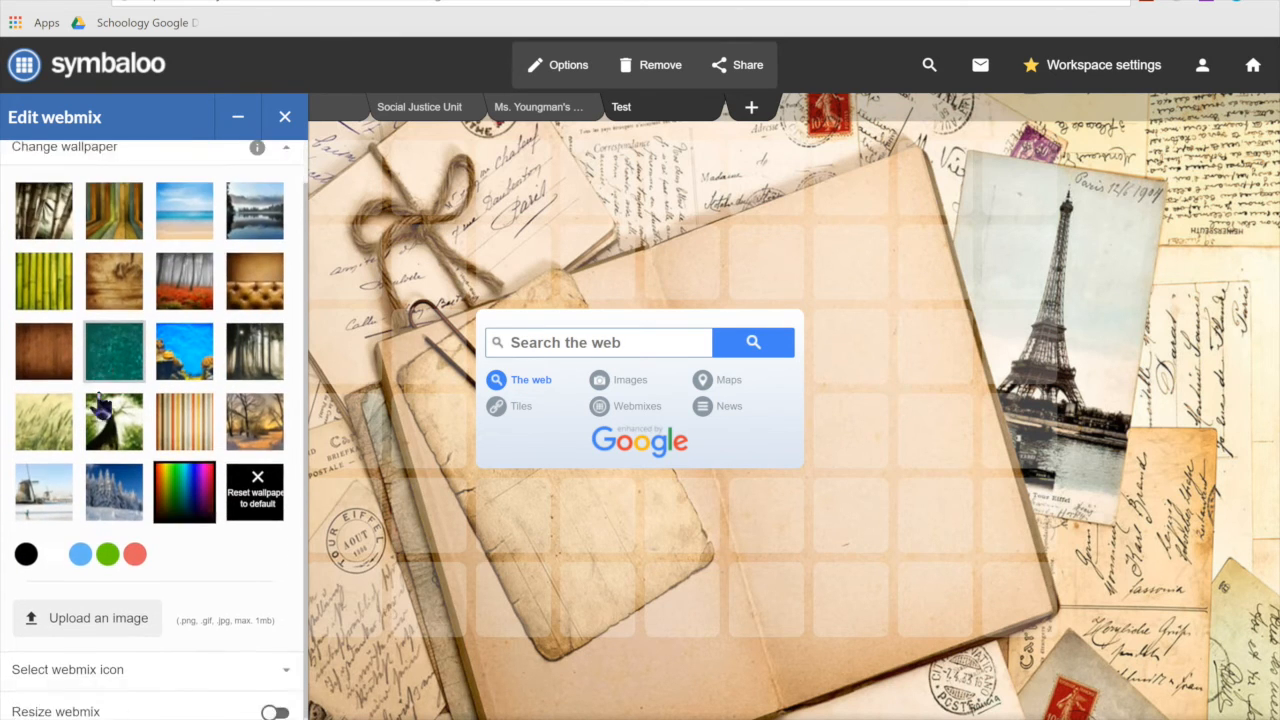
scroll(100, 400, down, 1)
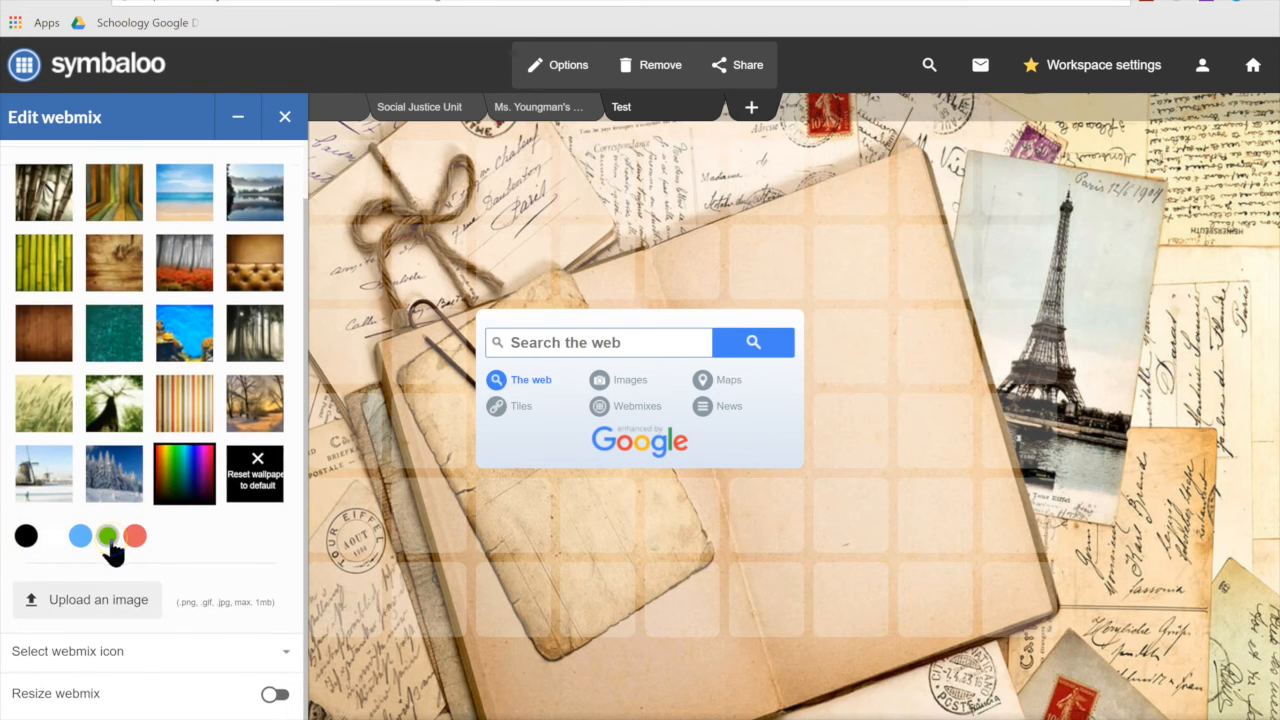
scroll(114, 546, down, 1)
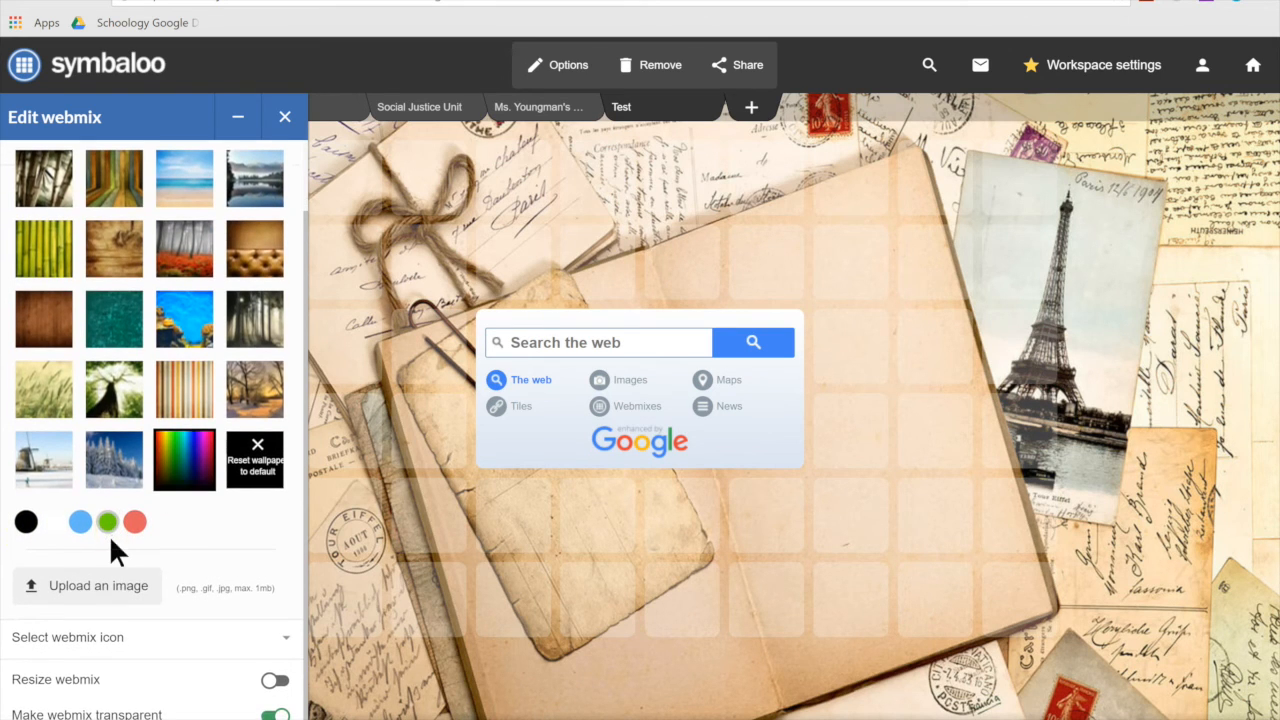
scroll(112, 603, down, 1)
click(117, 590)
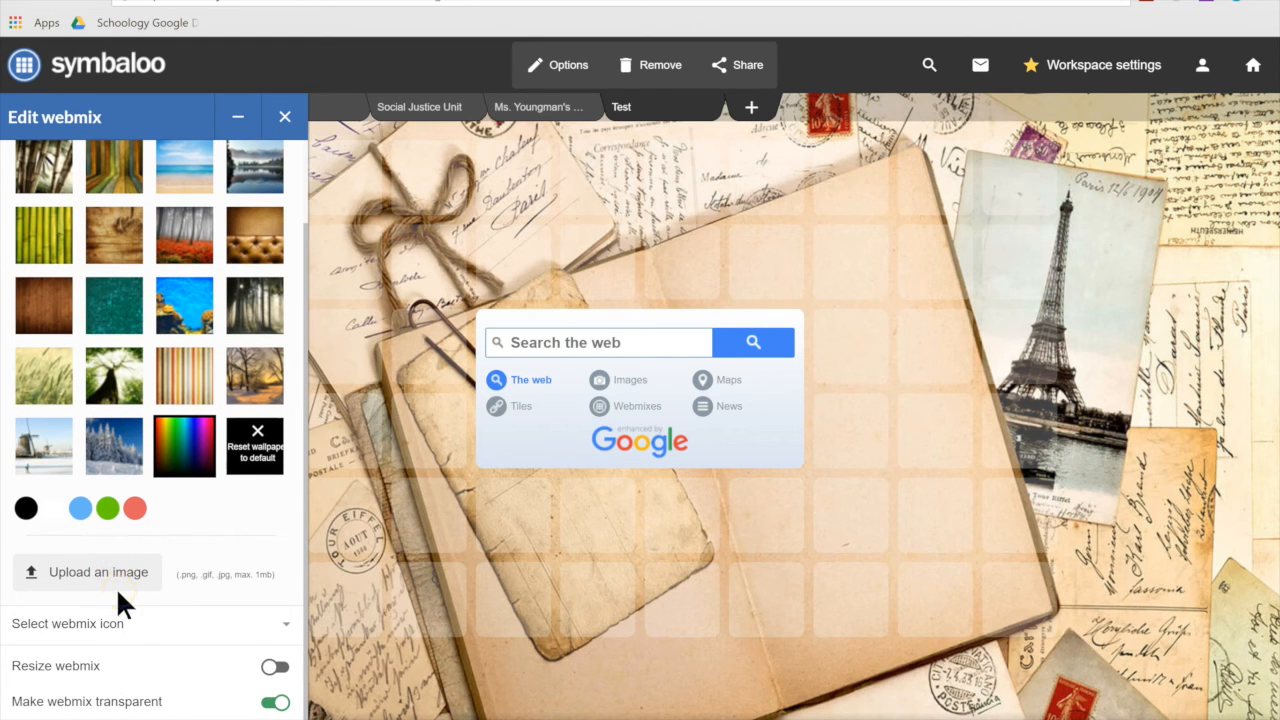
Step: Turn on resizing for the Test webmix, add a row of tile slots below the grid, and remove that row
click(213, 664)
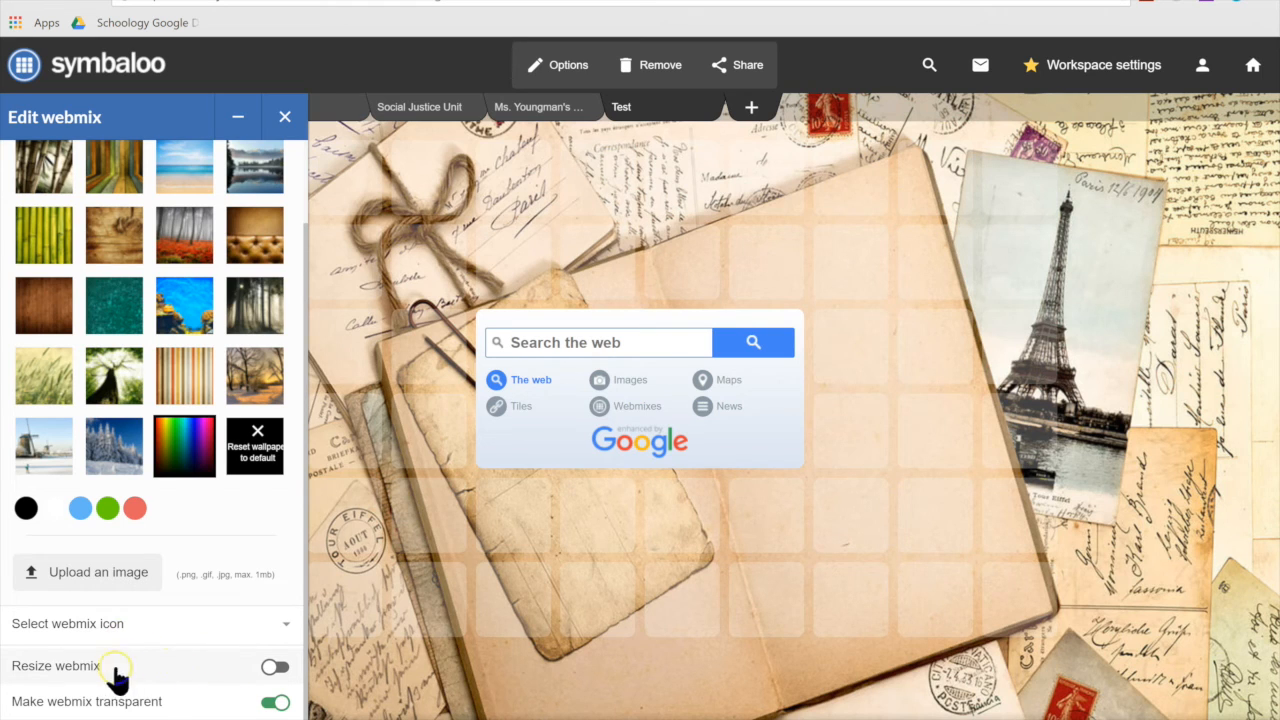
click(270, 668)
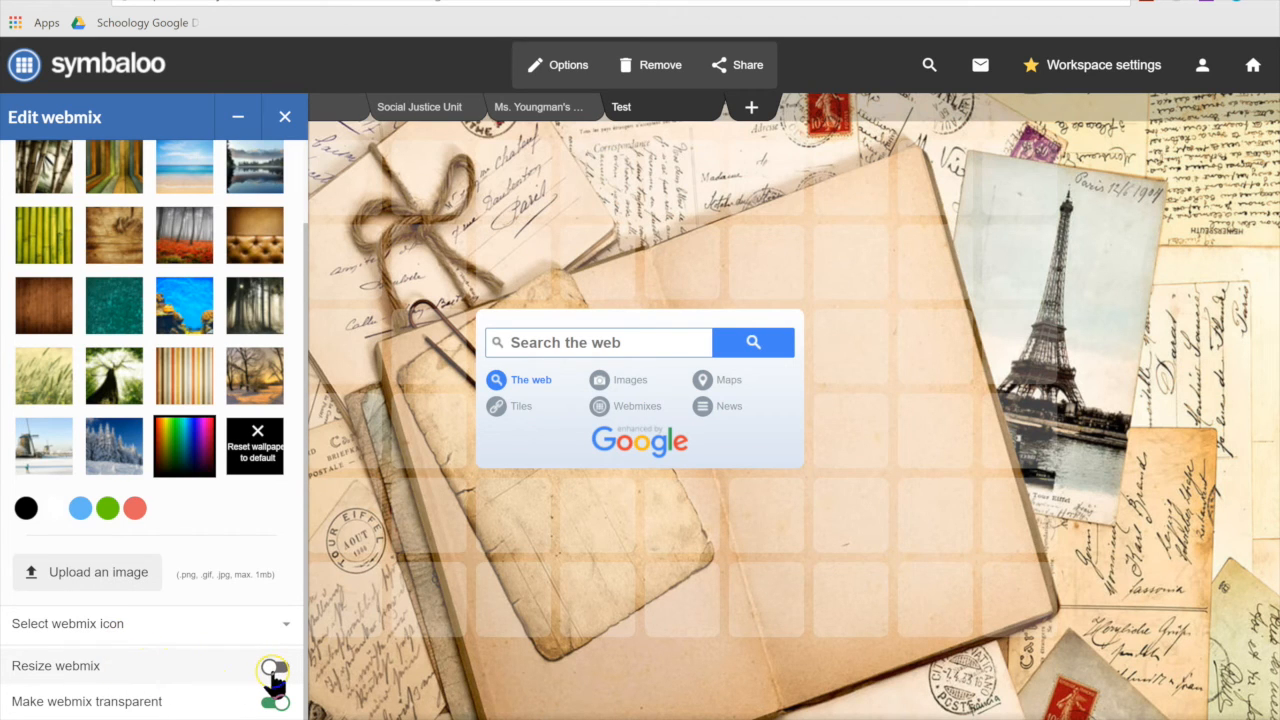
click(642, 648)
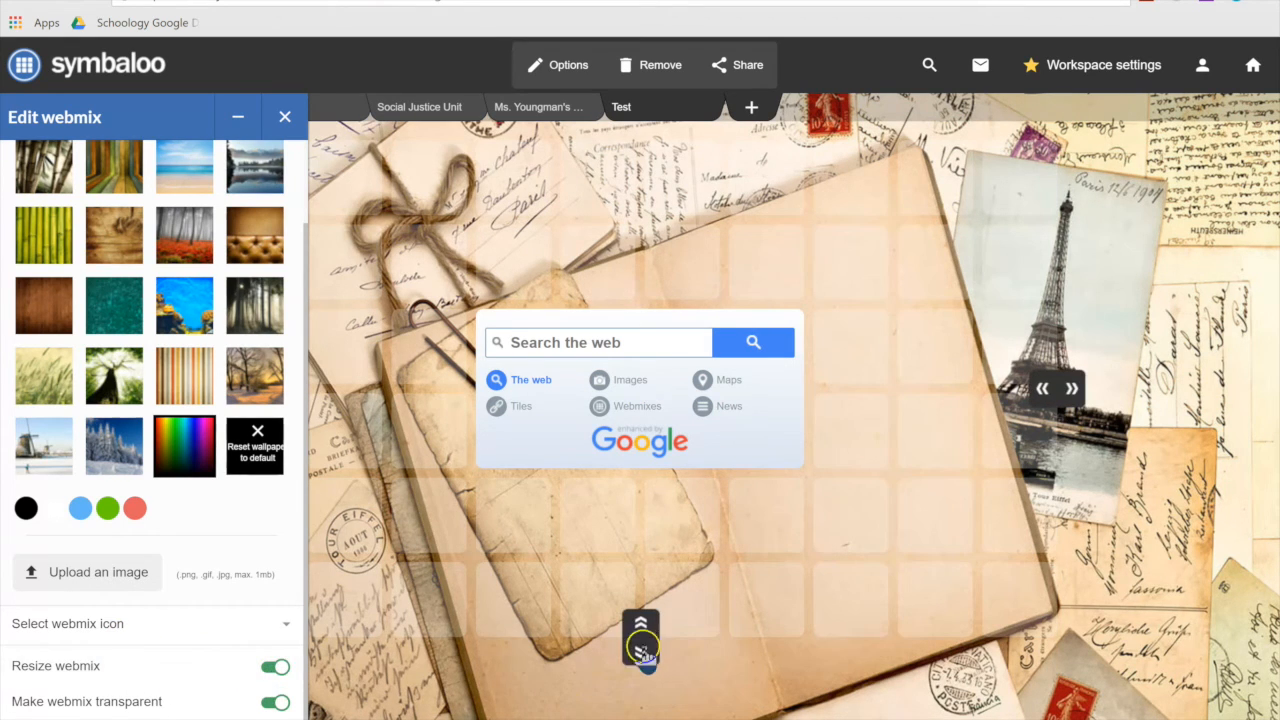
drag(642, 650, 642, 705)
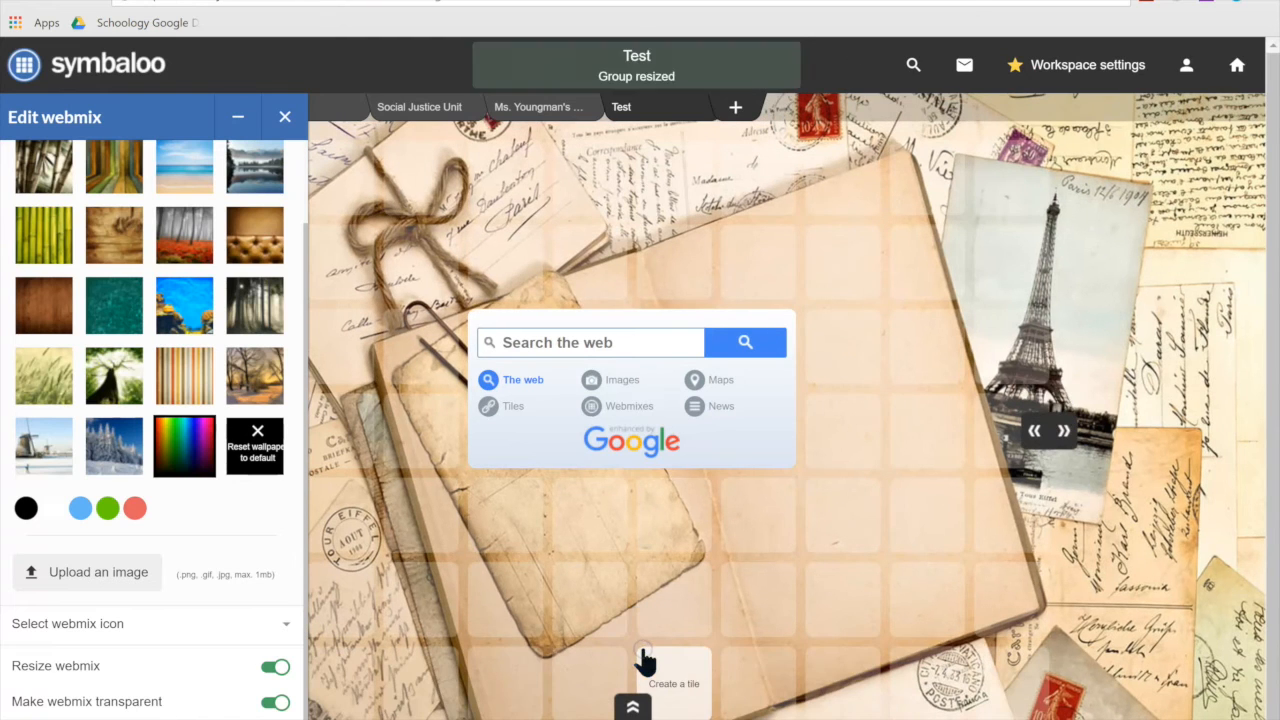
drag(632, 705, 640, 623)
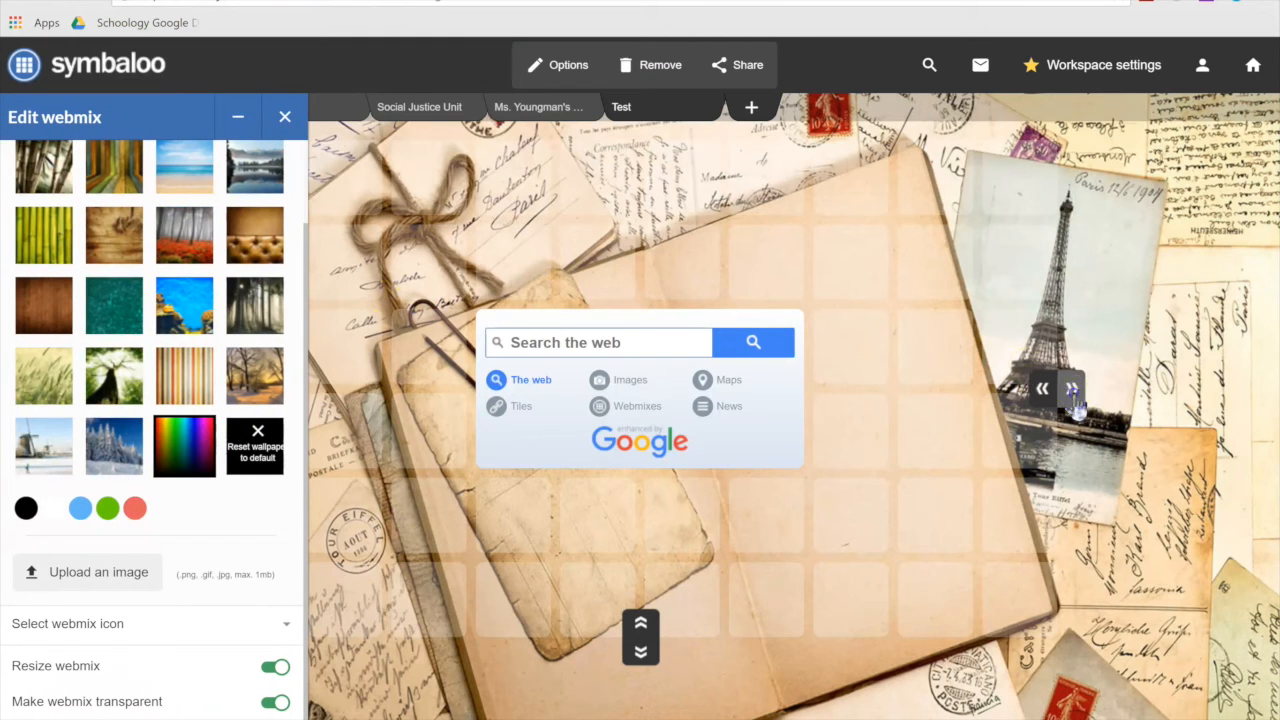
Step: Widen the Test webmix by one column, shrink it back by one column, and close the webmix editor
drag(1071, 389, 1114, 392)
click(1117, 392)
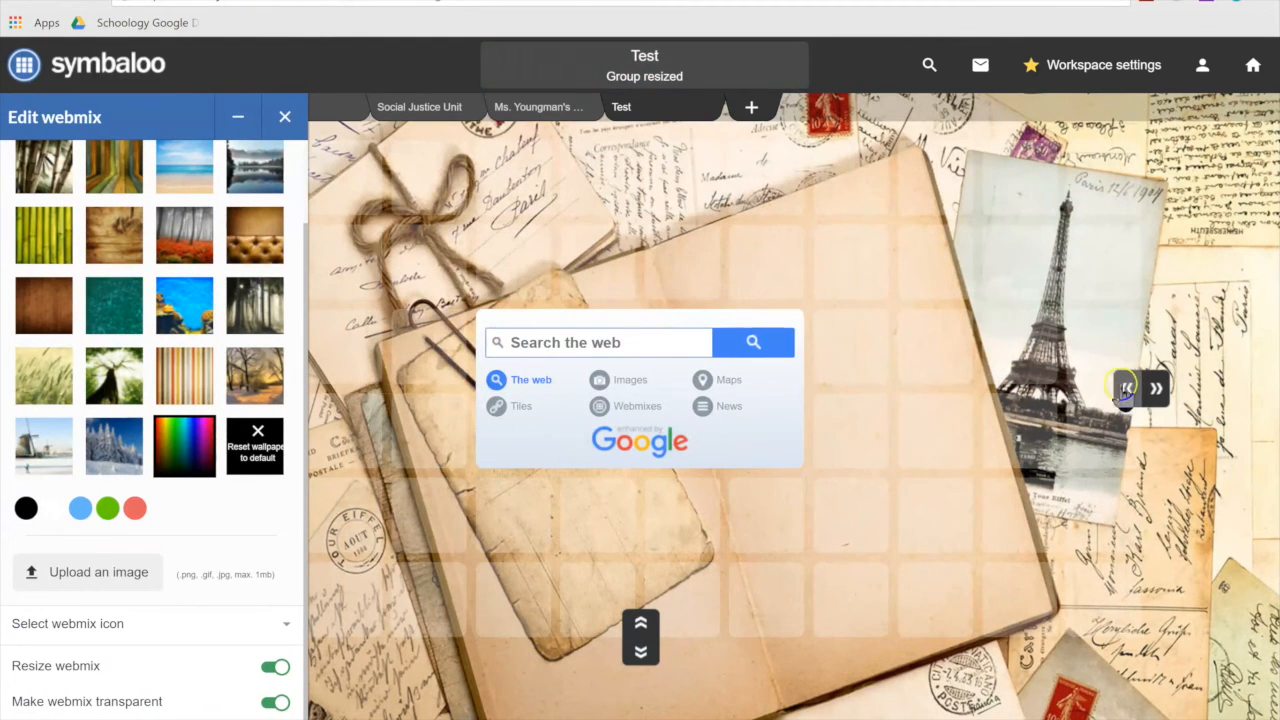
click(1126, 390)
click(1085, 389)
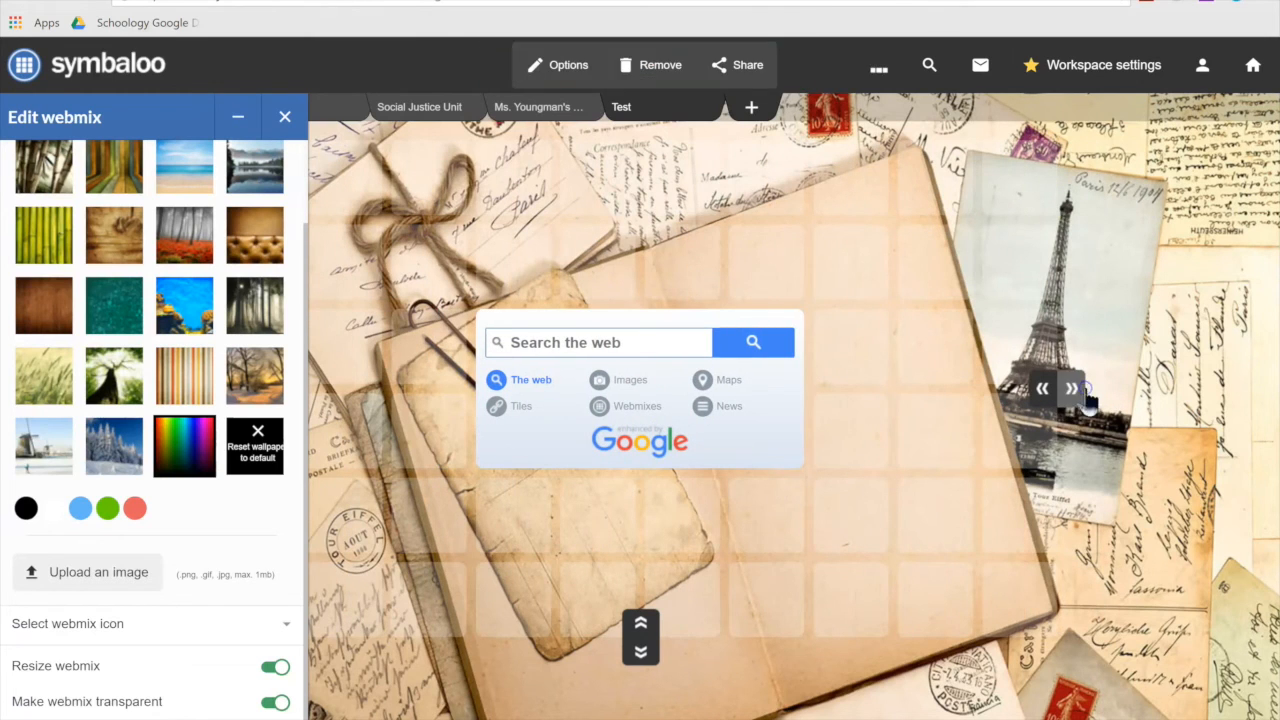
scroll(113, 697, up, 2)
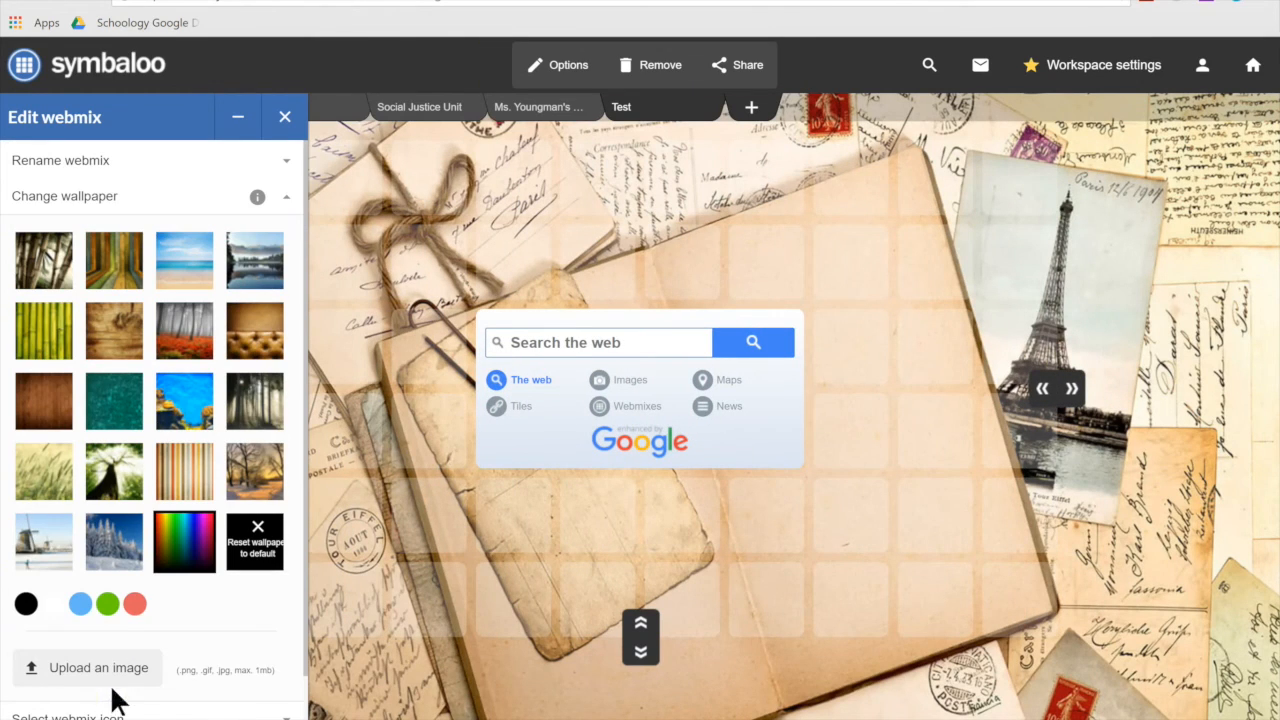
click(285, 118)
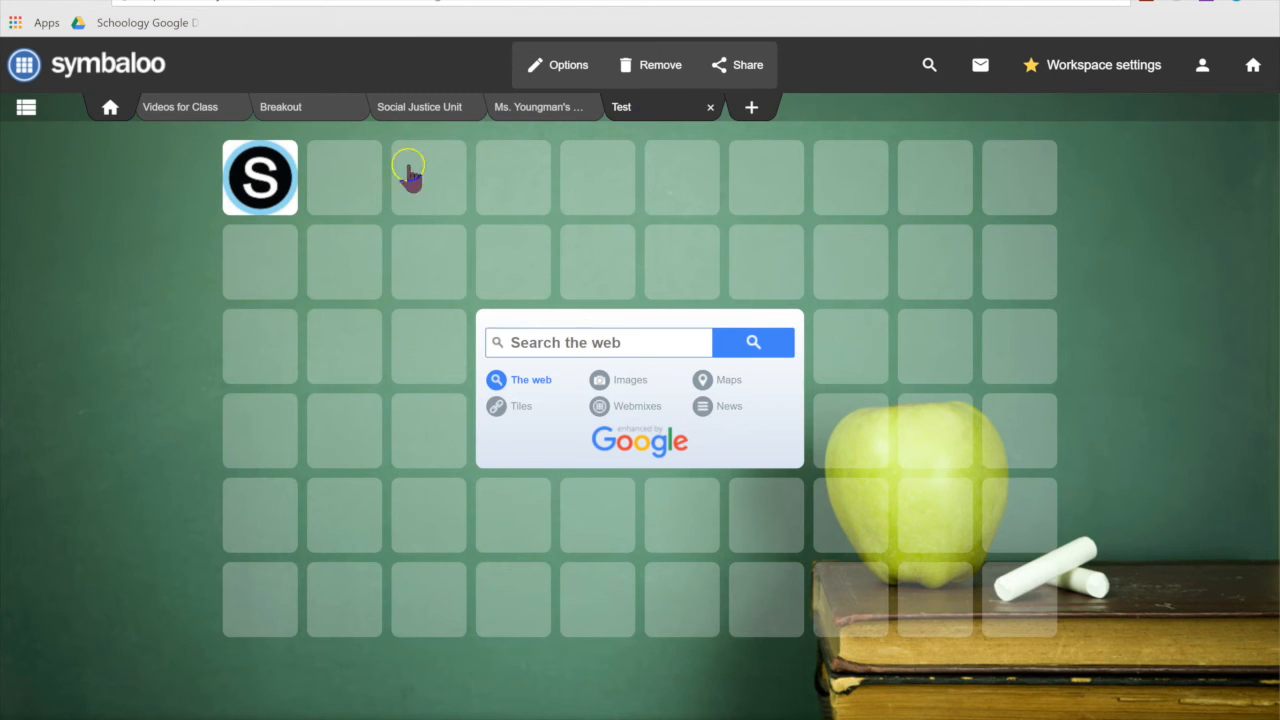
Step: Permanently delete the Test webmix, entering DELETE as the confirmation text
click(660, 70)
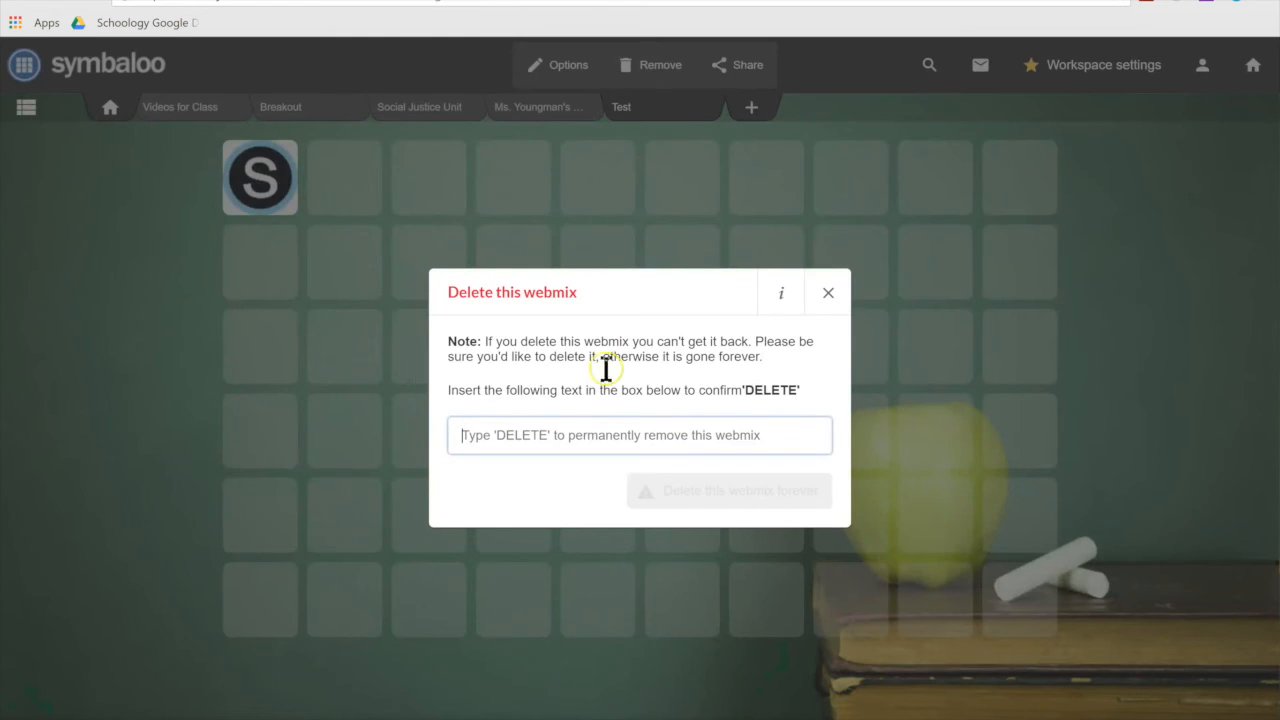
text(DELETE)
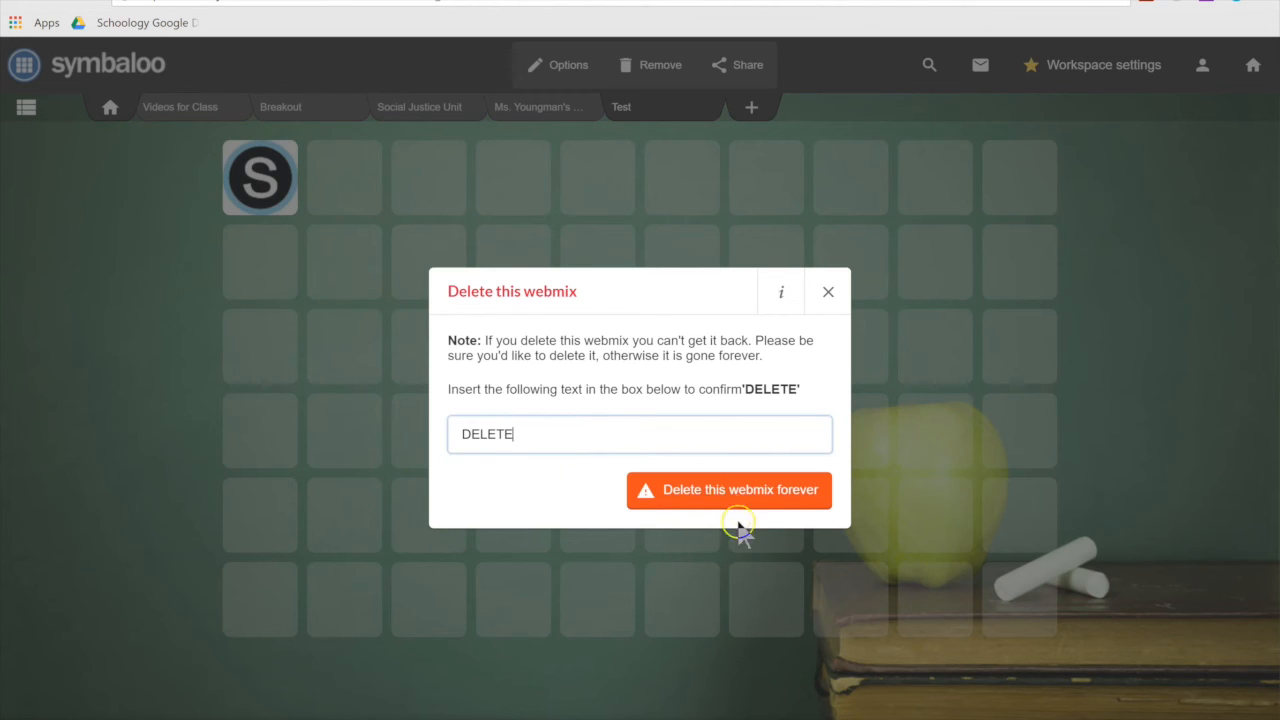
click(728, 492)
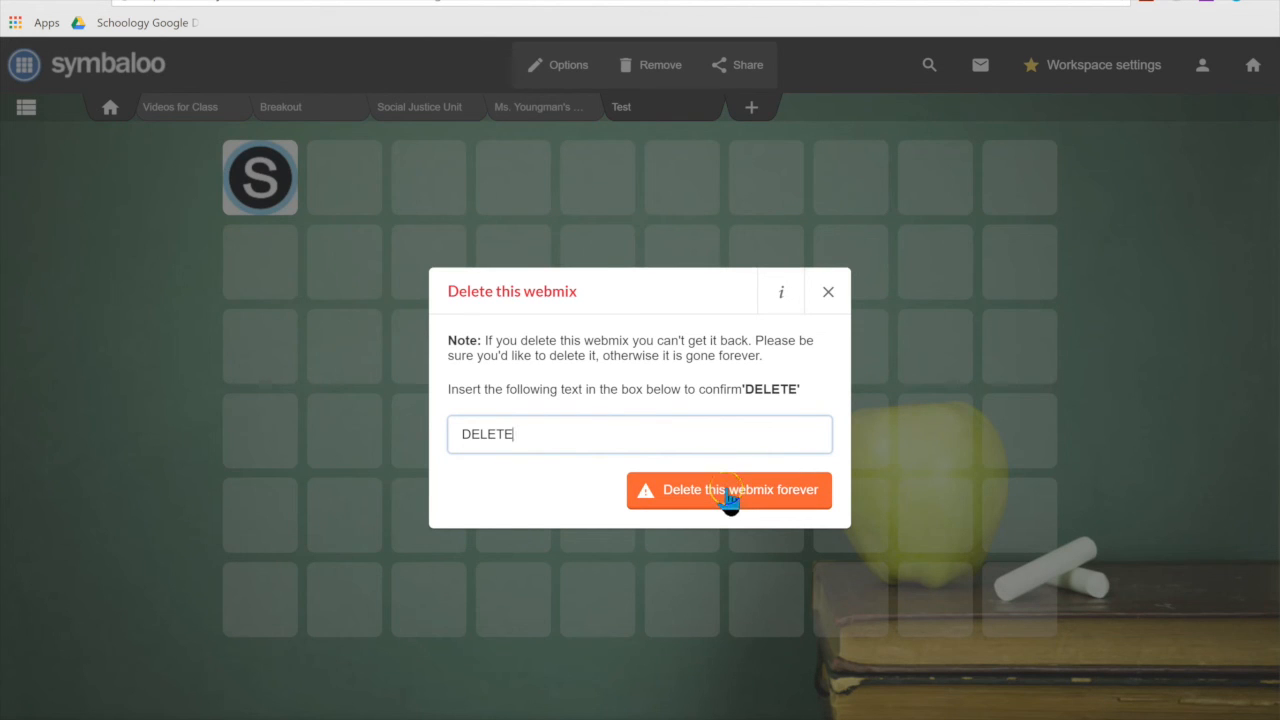
click(729, 492)
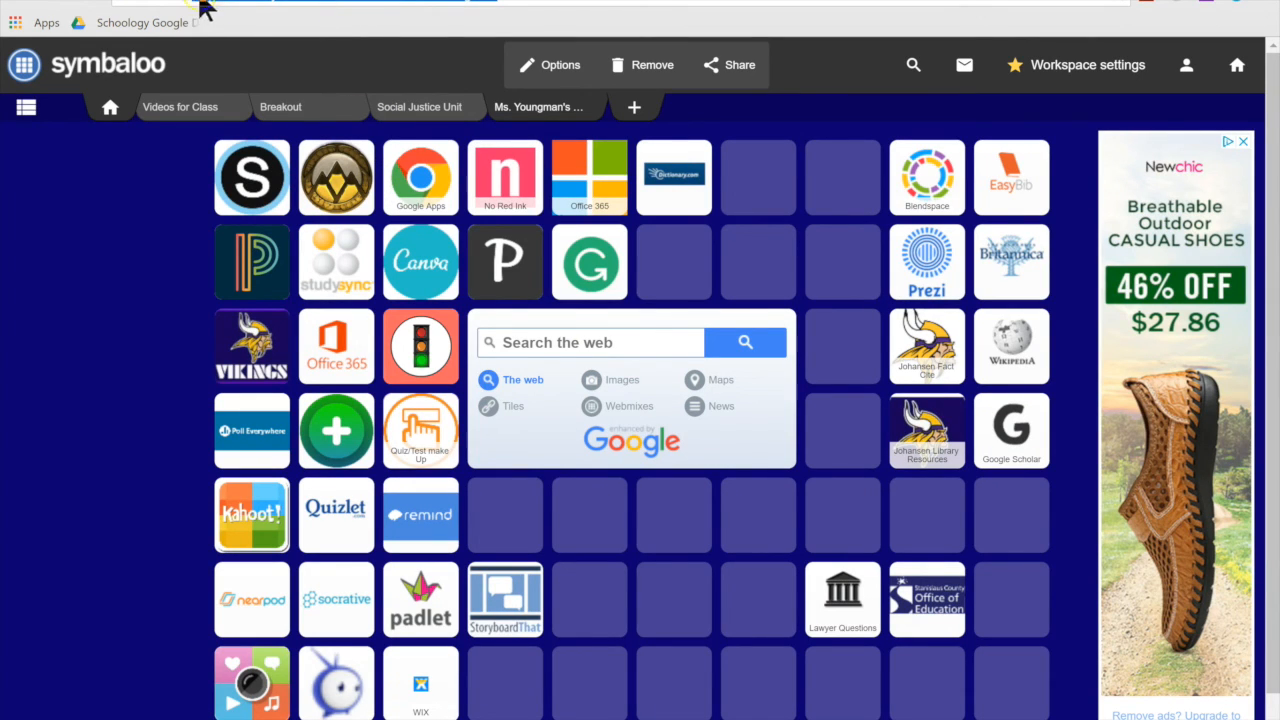
Step: Copy the full web address of the open classroom webmix from the browser's address bar
click(522, 2)
right_click(449, 2)
click(449, 1)
triple_click(449, 2)
right_click(449, 2)
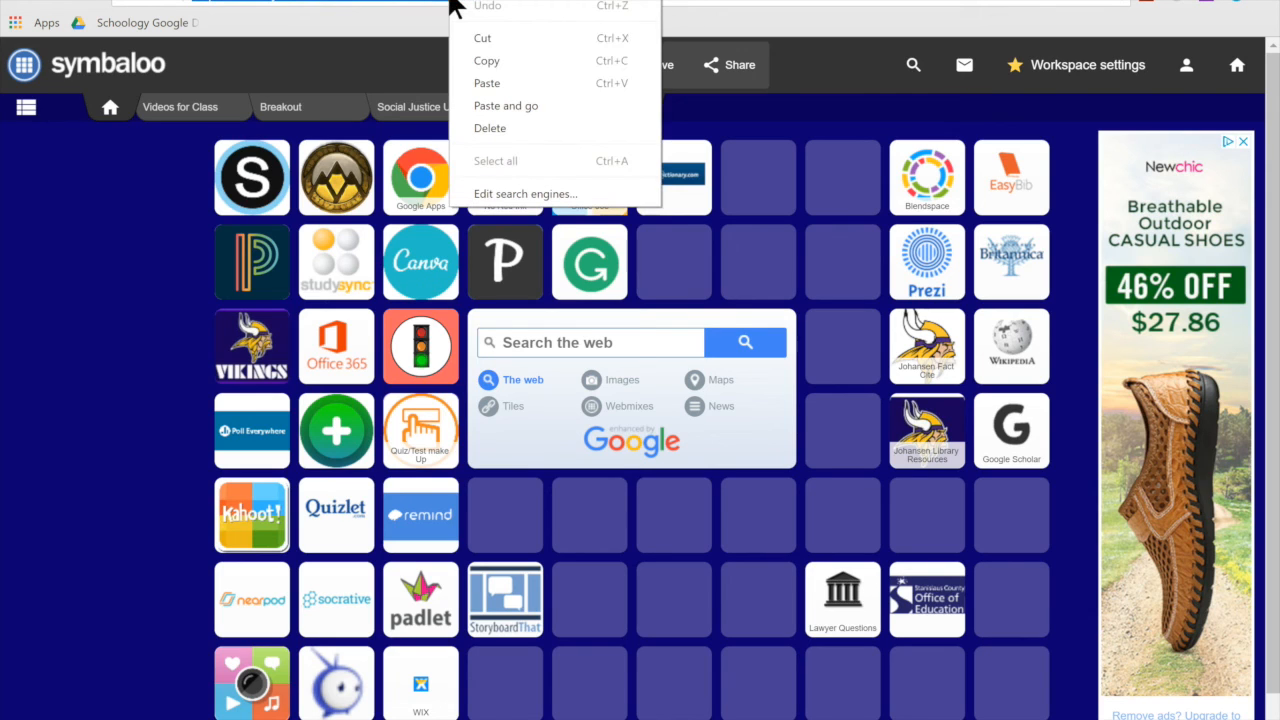
click(488, 62)
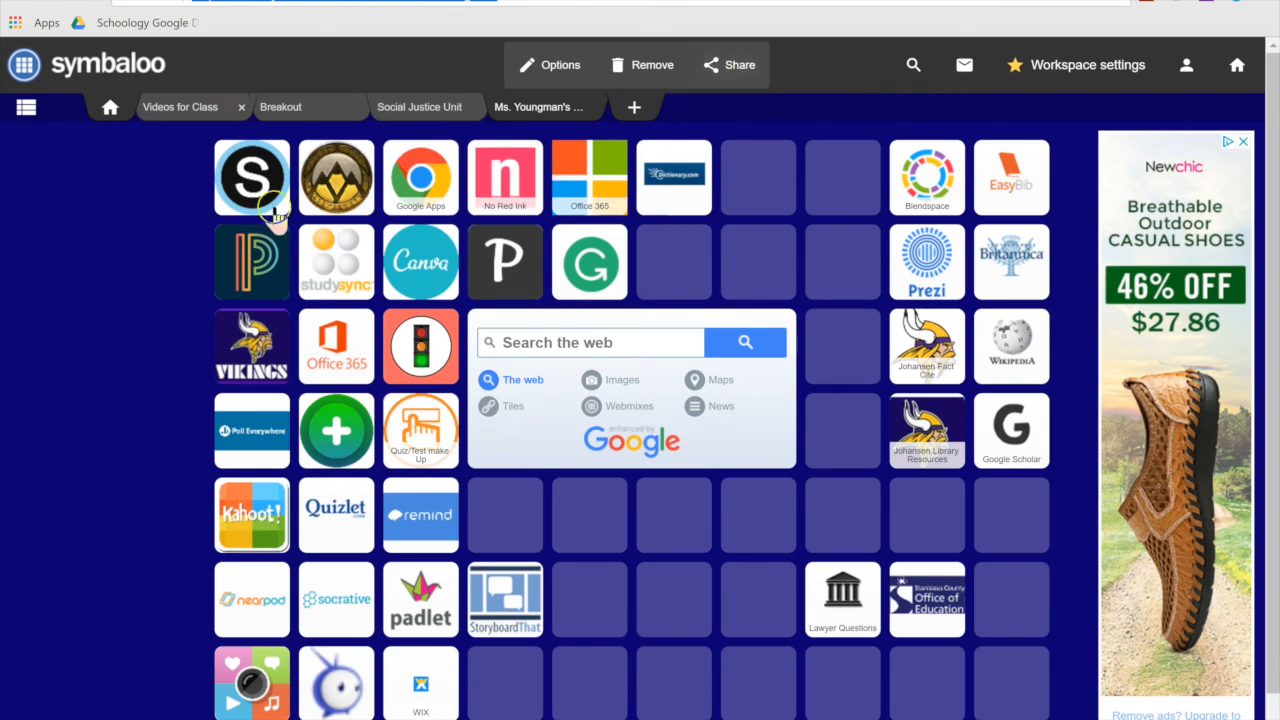
Step: Open the Chrome settings and examine the custom page address used for the home button
click(1271, 8)
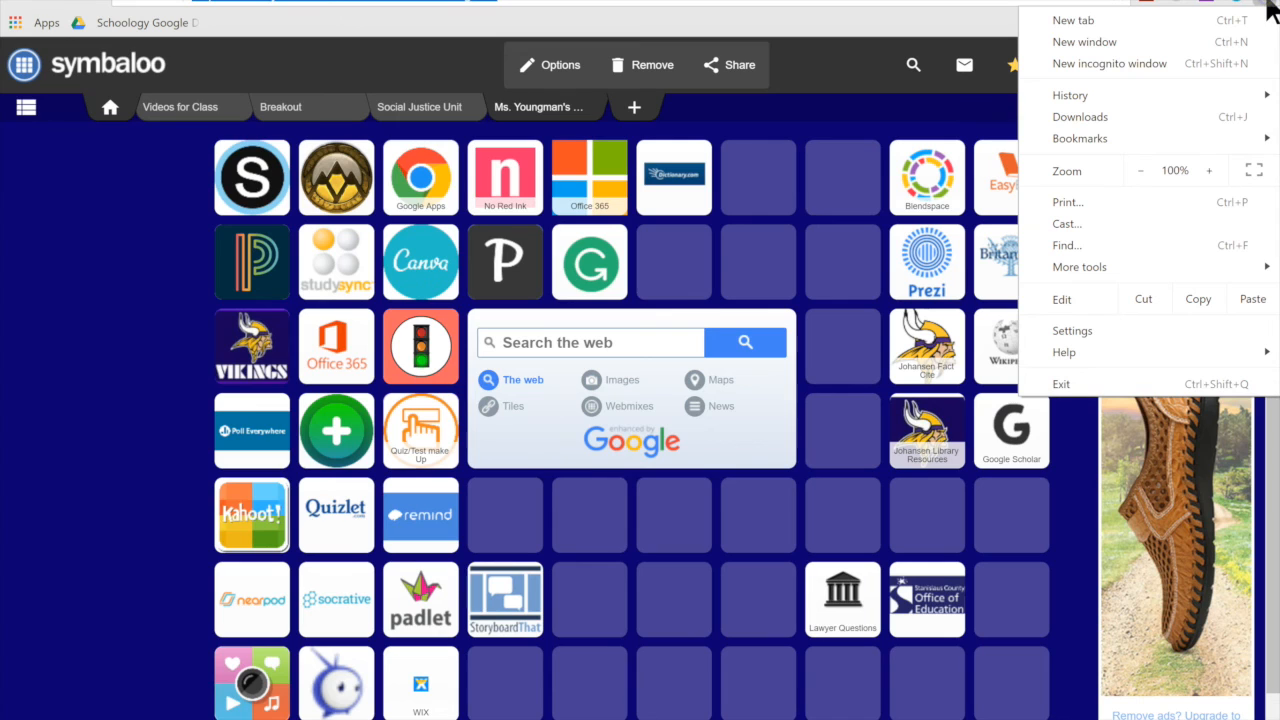
click(1070, 330)
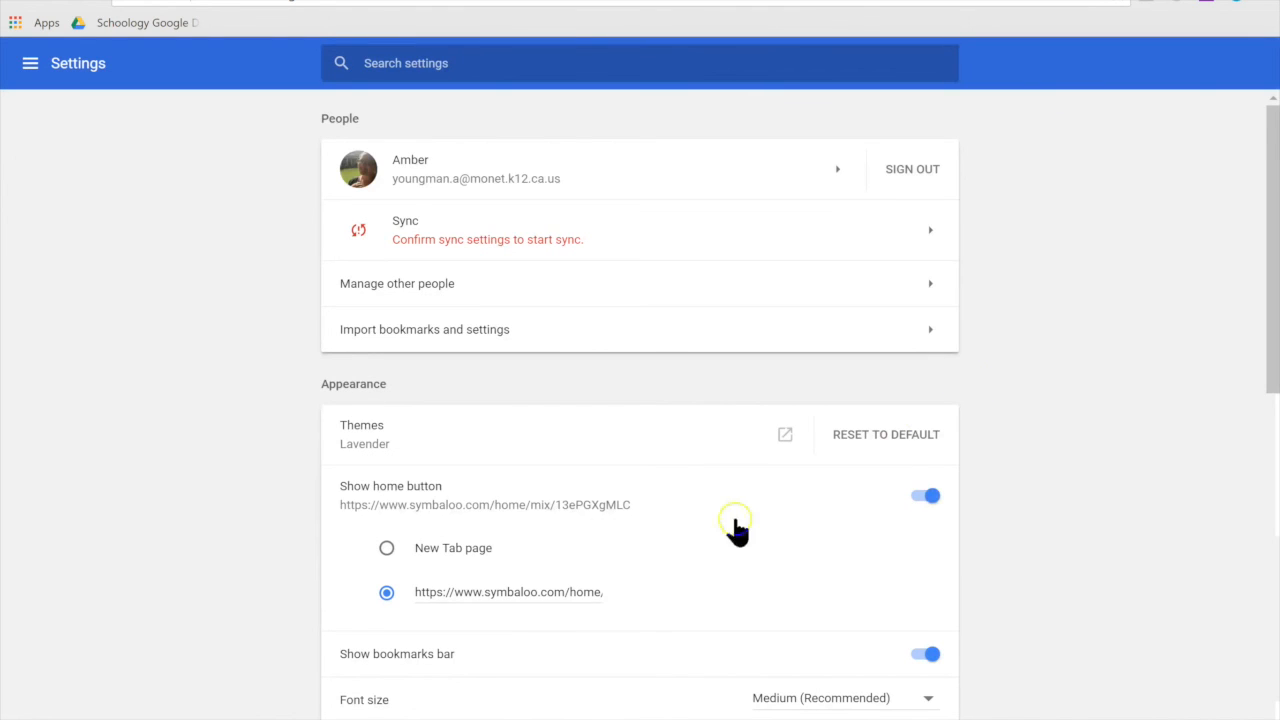
scroll(271, 614, down, 2)
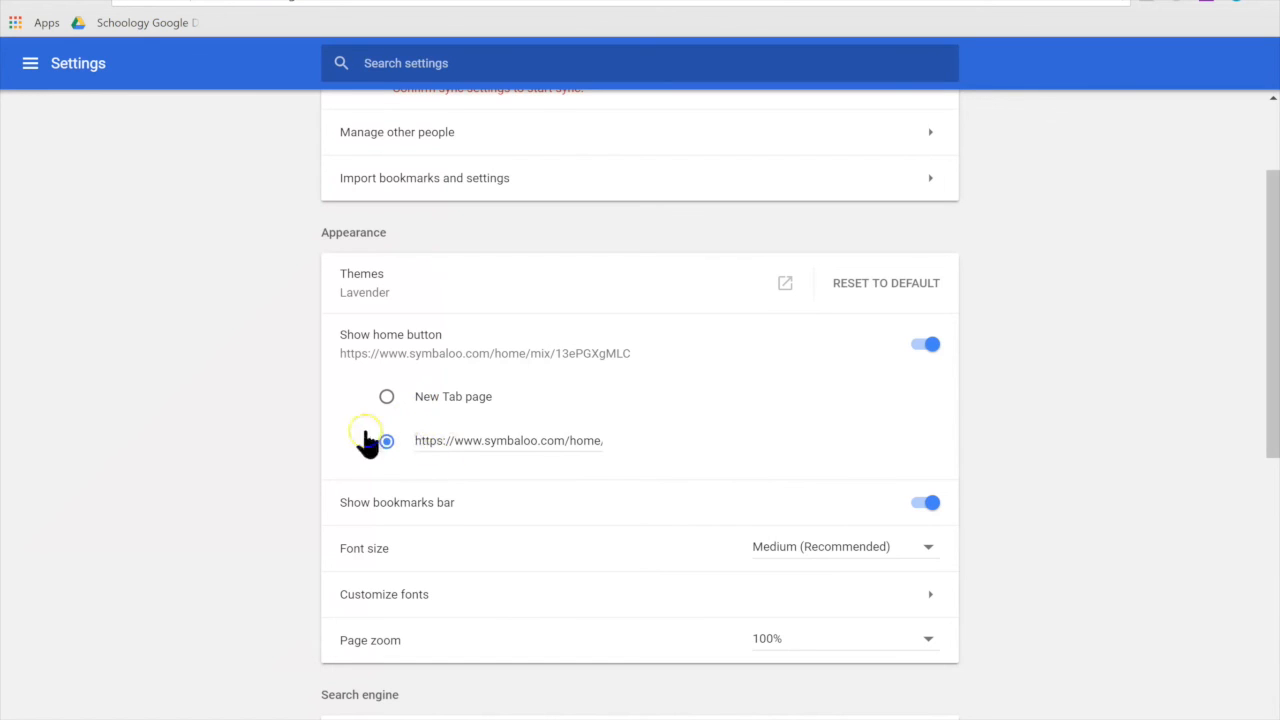
click(498, 441)
Step: Examine the On startup page options, expand the Advanced settings, and return to the Symbaloo classroom webmix
scroll(305, 565, down, 6)
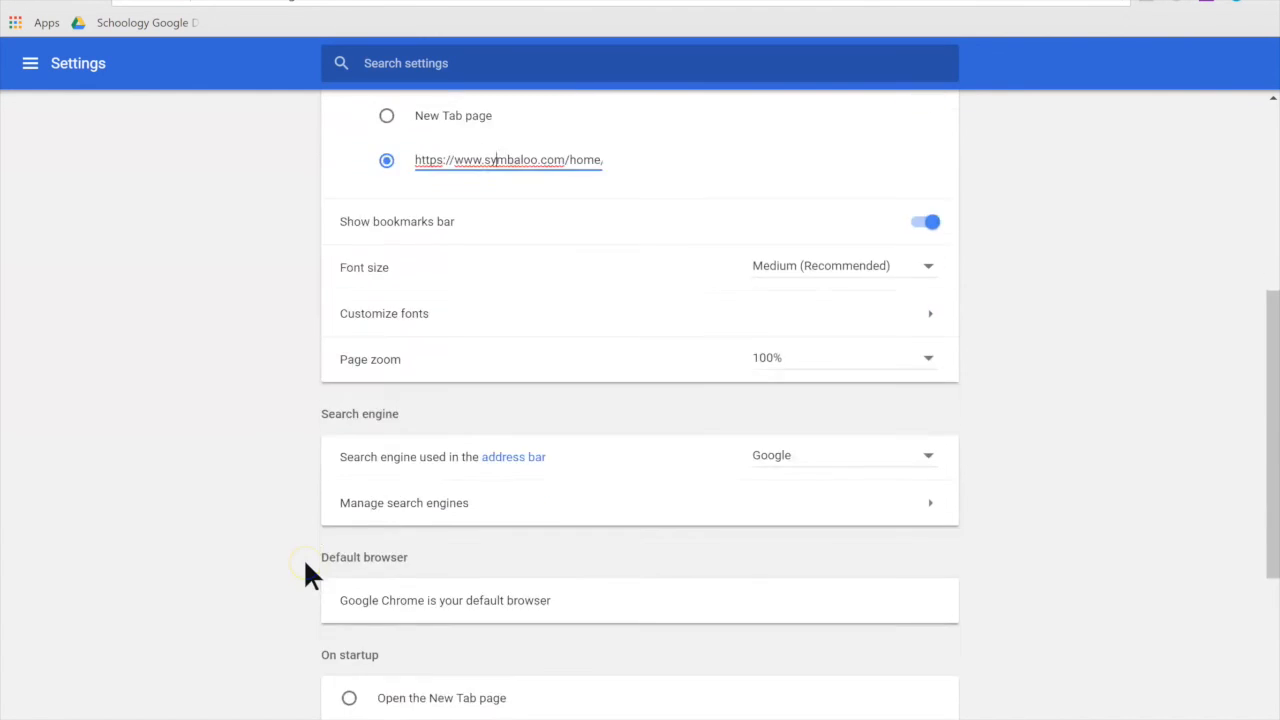
scroll(303, 558, down, 1)
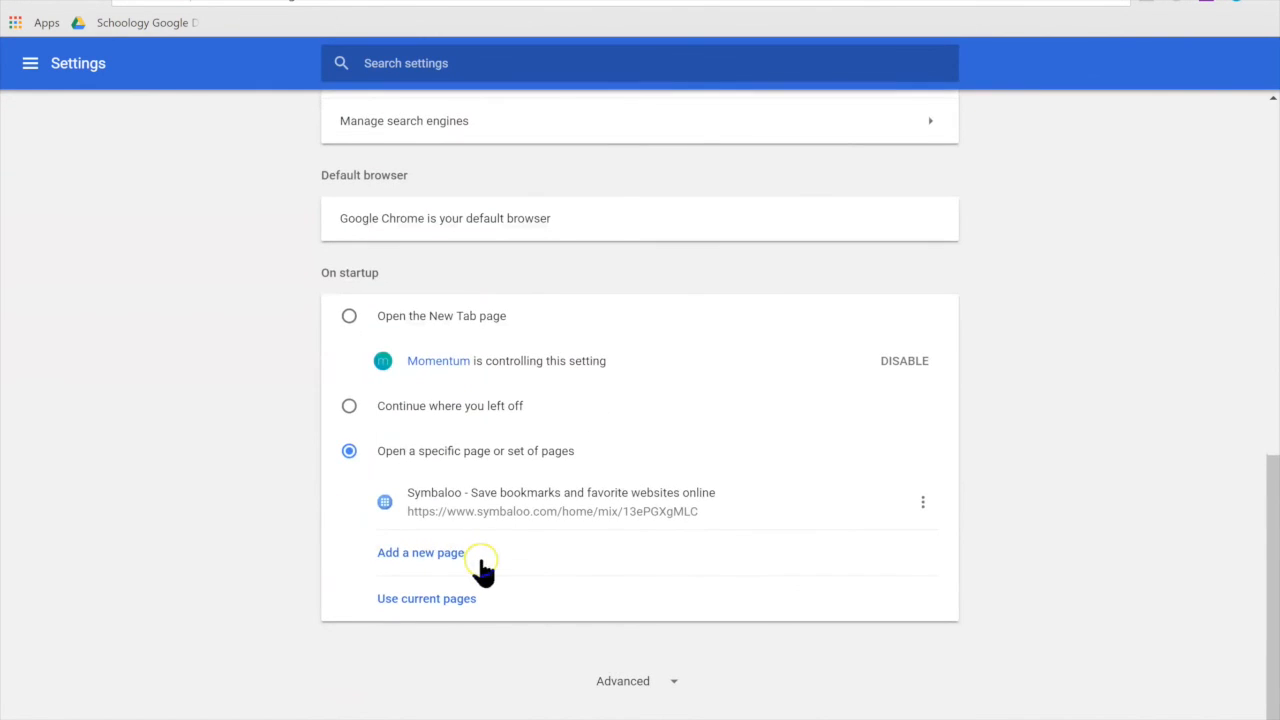
click(625, 683)
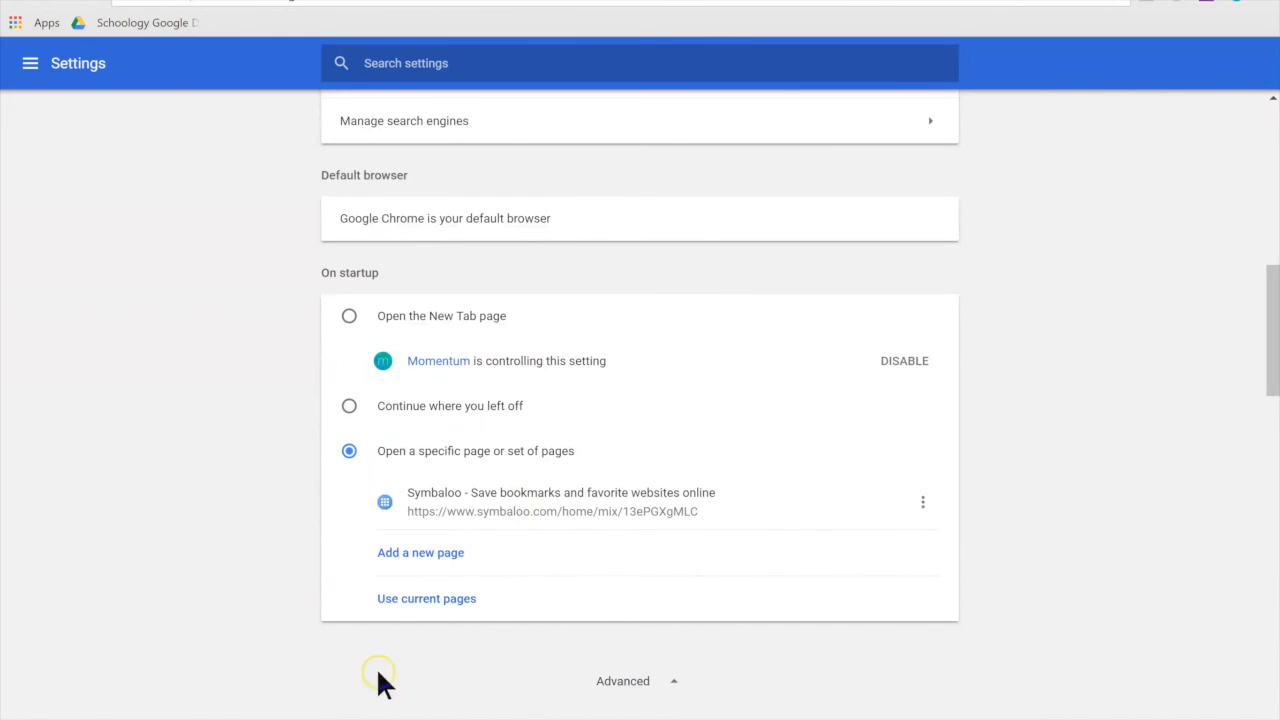
scroll(266, 684, up, 15)
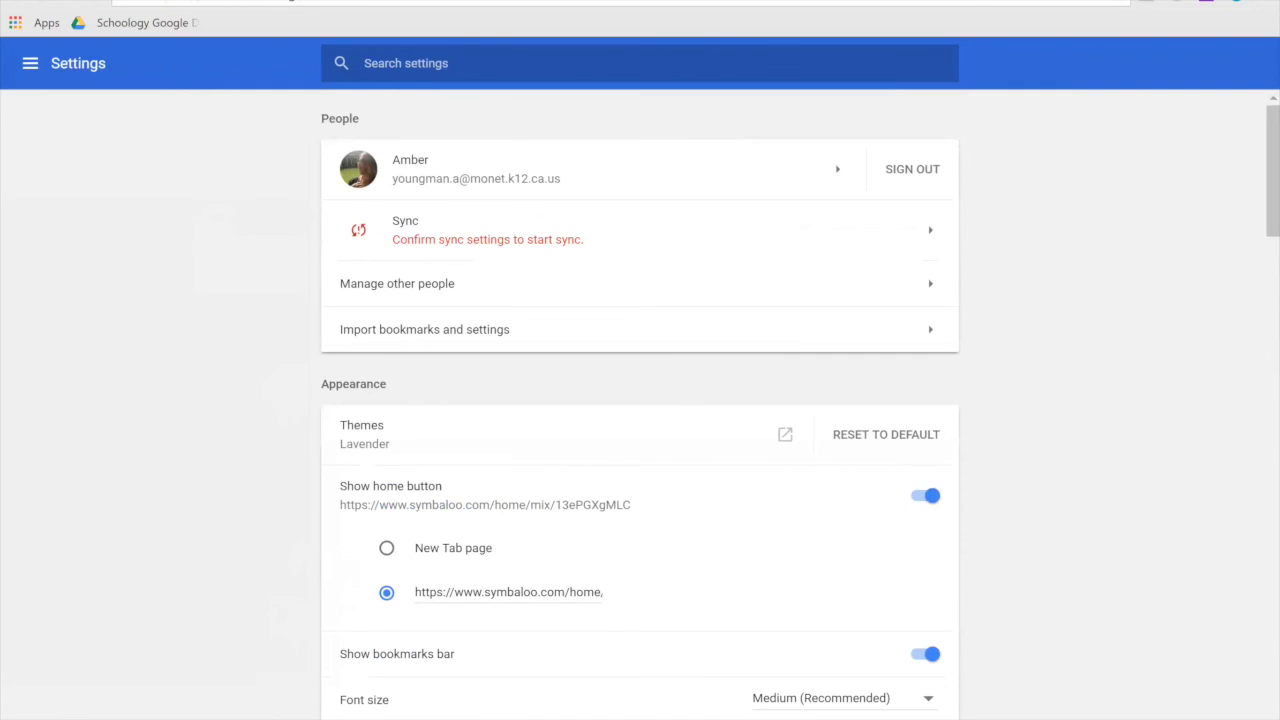
click(97, 10)
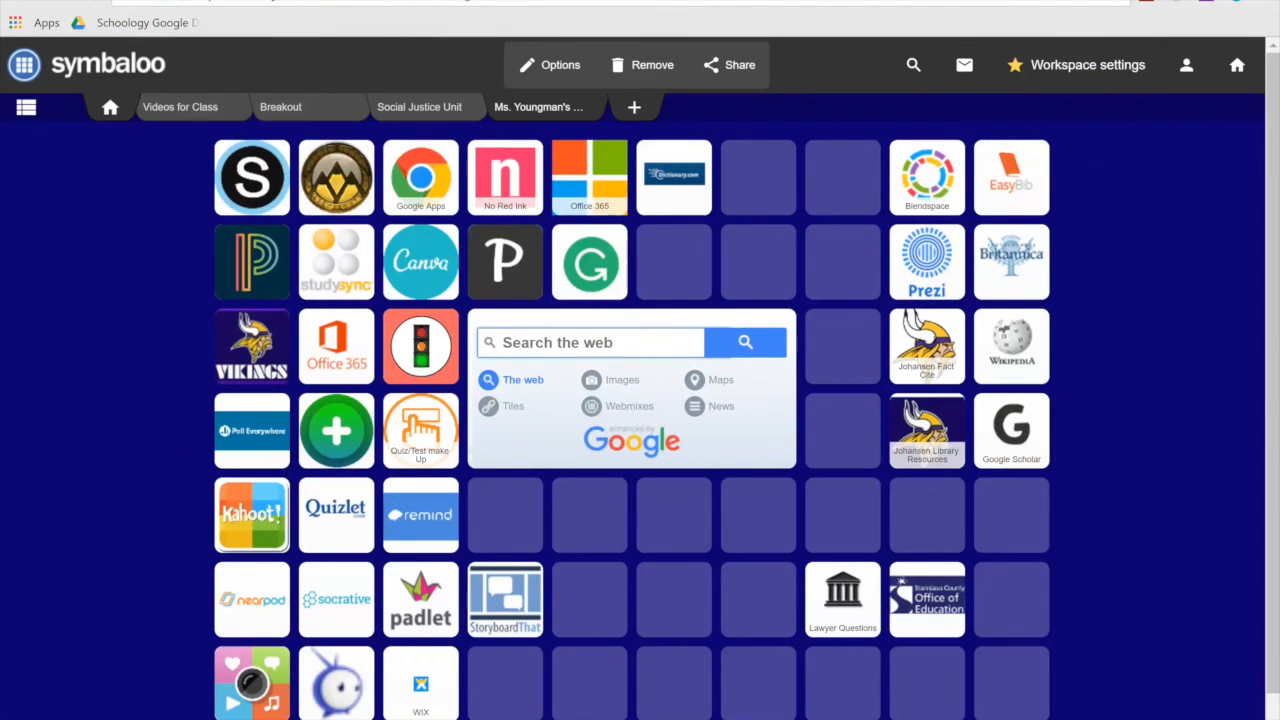